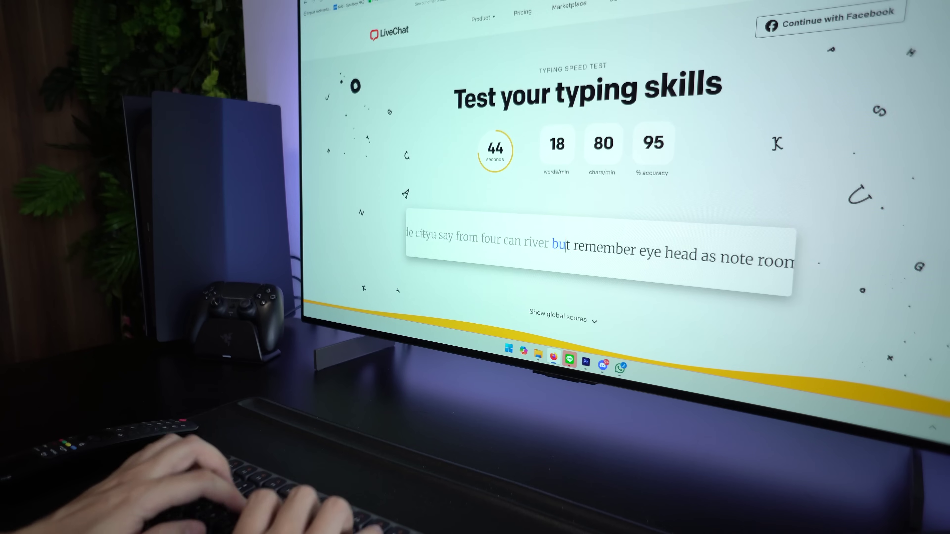
# Step: Type the next prompted words in the typing test, ending with 'surface work care'
pyautogui.write('ut remember eye head as')
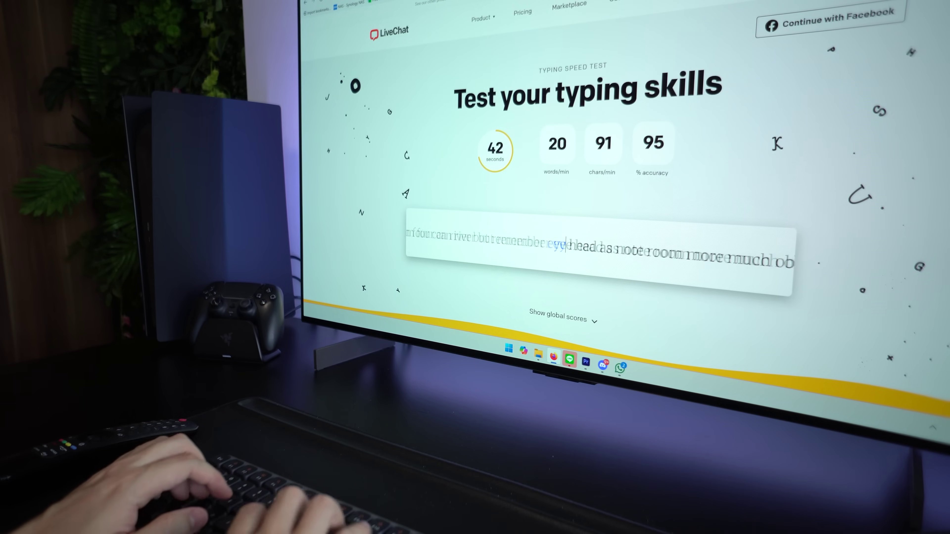
pyautogui.write(' note room mor')
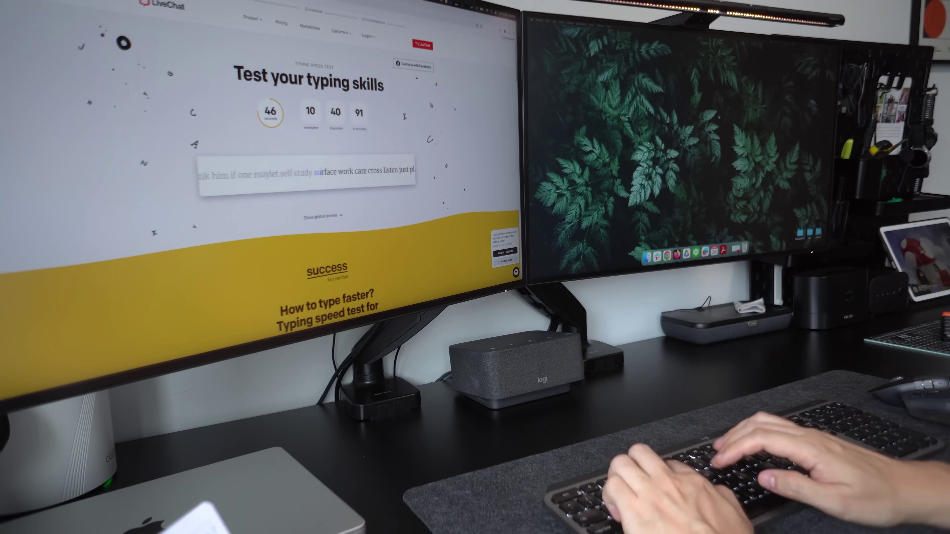
pyautogui.write('surface work care')
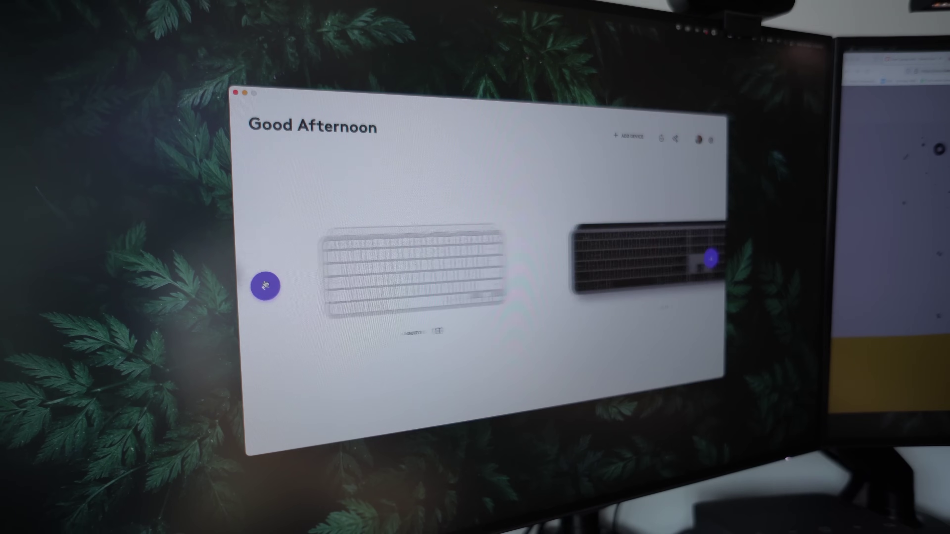
# Step: Open the MX Keys Mini settings and show its Easy-Switch device slots
pyautogui.click(463, 308)
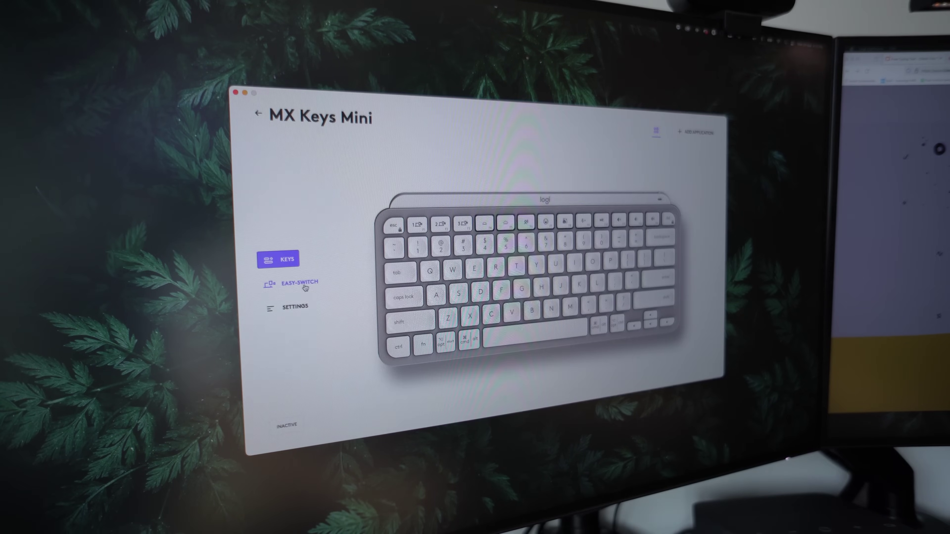
pyautogui.click(309, 289)
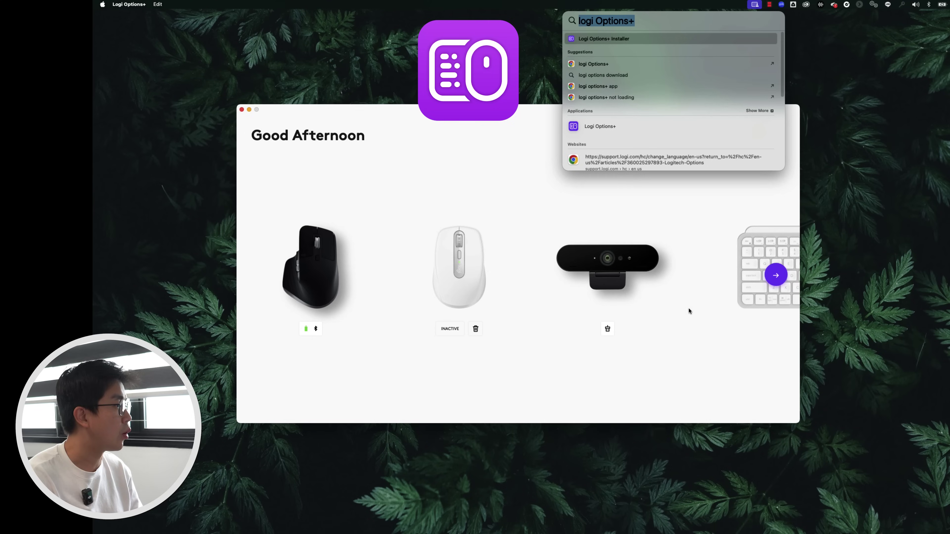
# Step: Open the MX Master 3 for Mac settings from the device list
pyautogui.press('Escape')
pyautogui.hscroll(10, 601, 280)
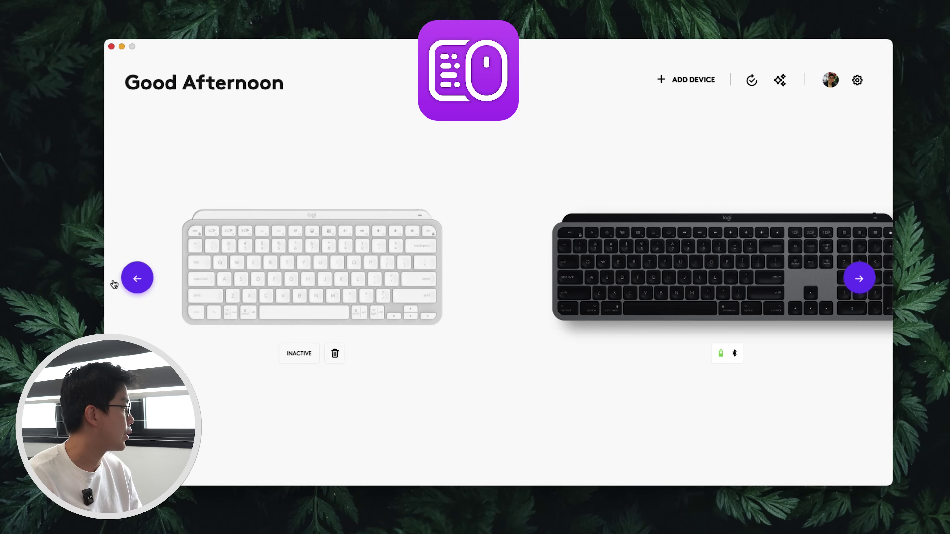
pyautogui.click(137, 278)
pyautogui.click(217, 276)
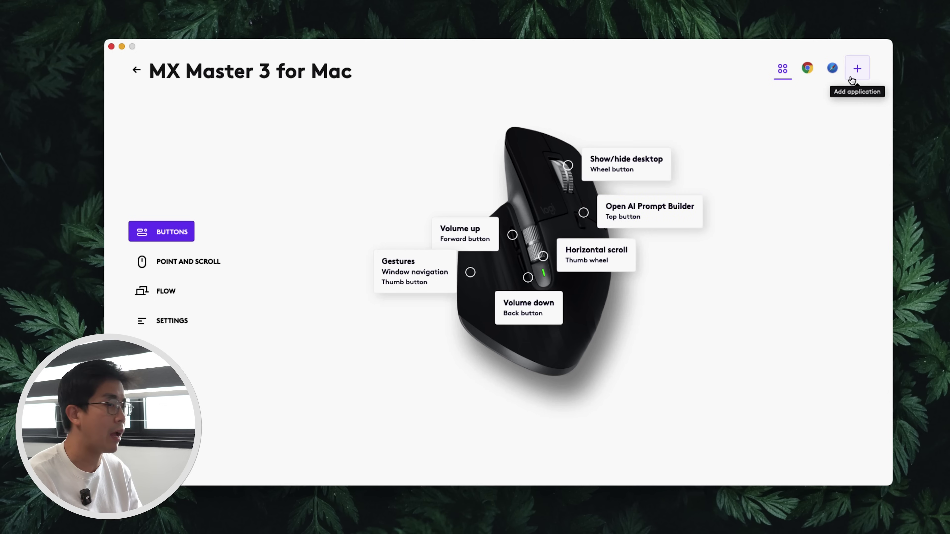
# Step: Add Zoom as a customized application profile for the mouse
pyautogui.click(857, 68)
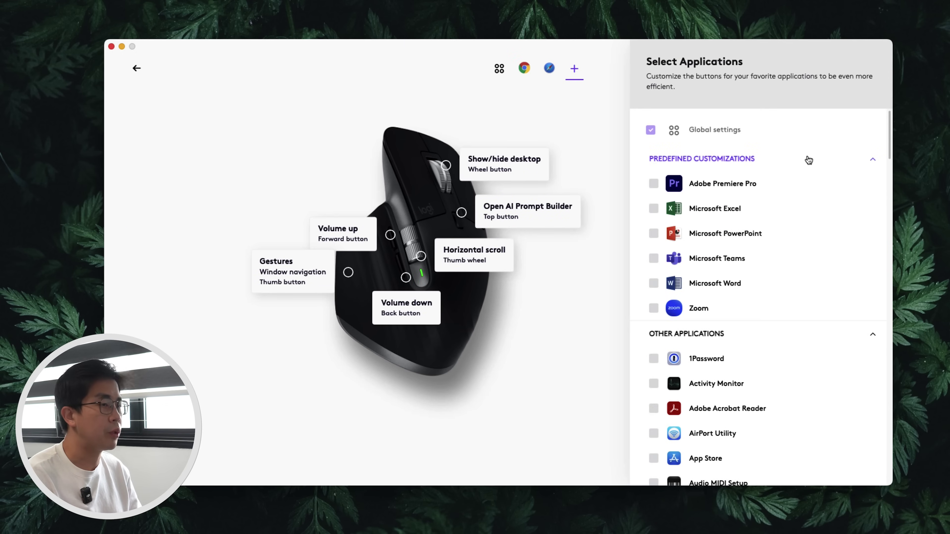
pyautogui.click(654, 310)
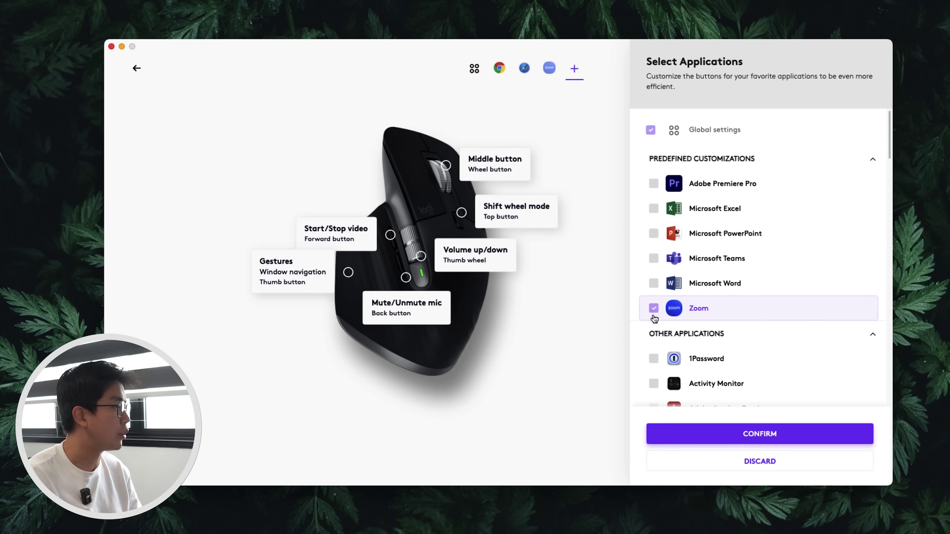
pyautogui.click(654, 310)
pyautogui.scroll(-1, 659, 305)
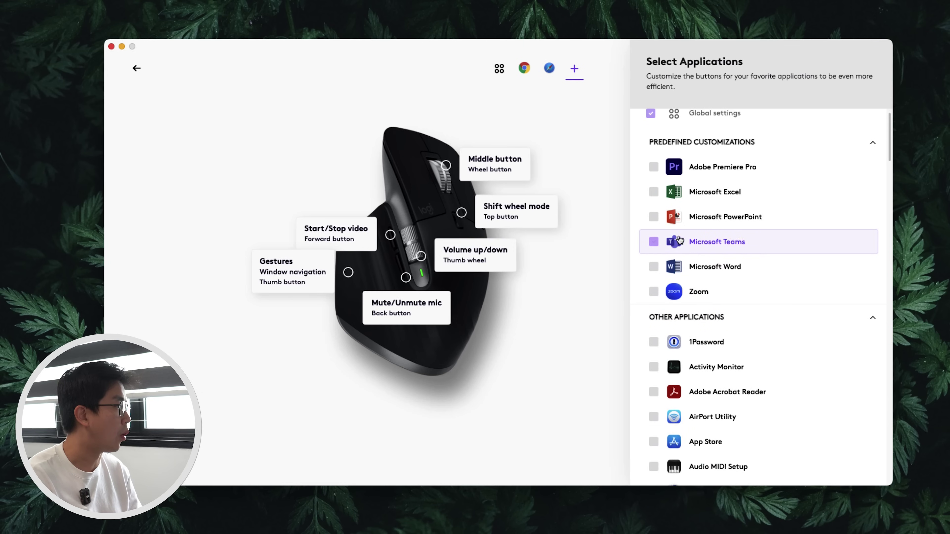
pyautogui.click(659, 301)
pyautogui.click(761, 441)
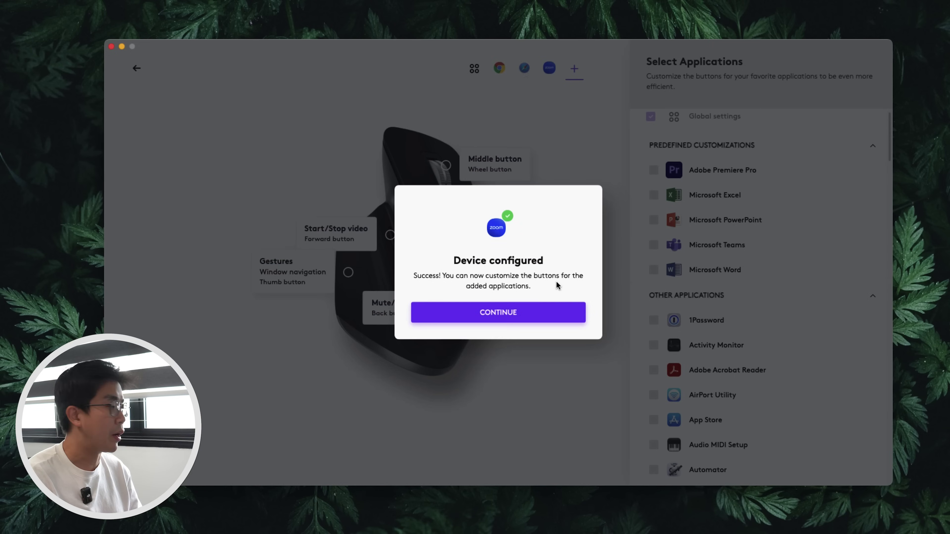
pyautogui.click(553, 313)
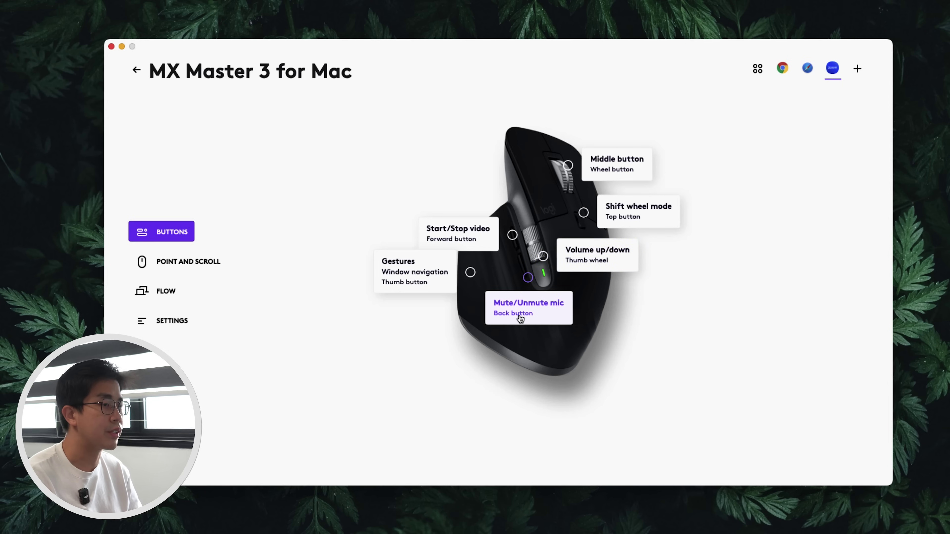
# Step: Map the Zoom profile's forward button to the Shift + Cmd + V keyboard shortcut
pyautogui.click(475, 240)
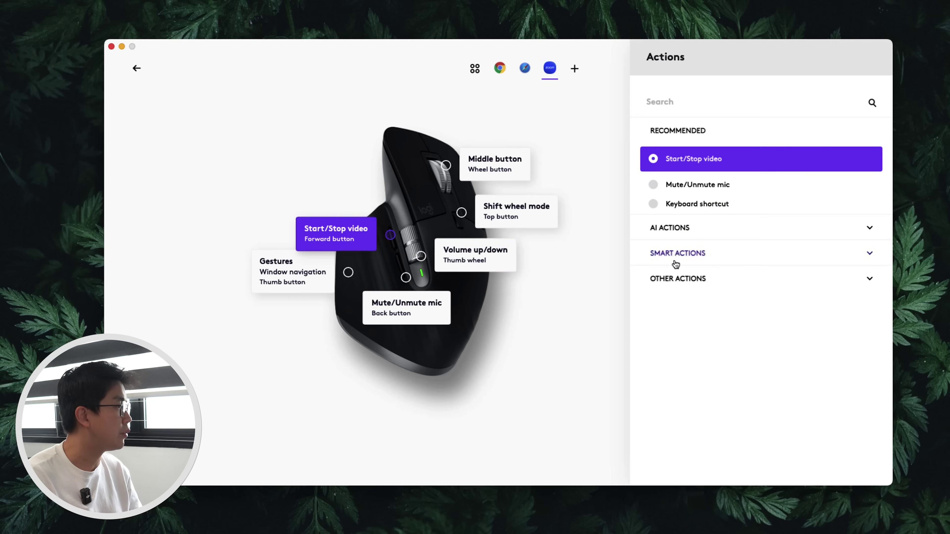
pyautogui.click(656, 205)
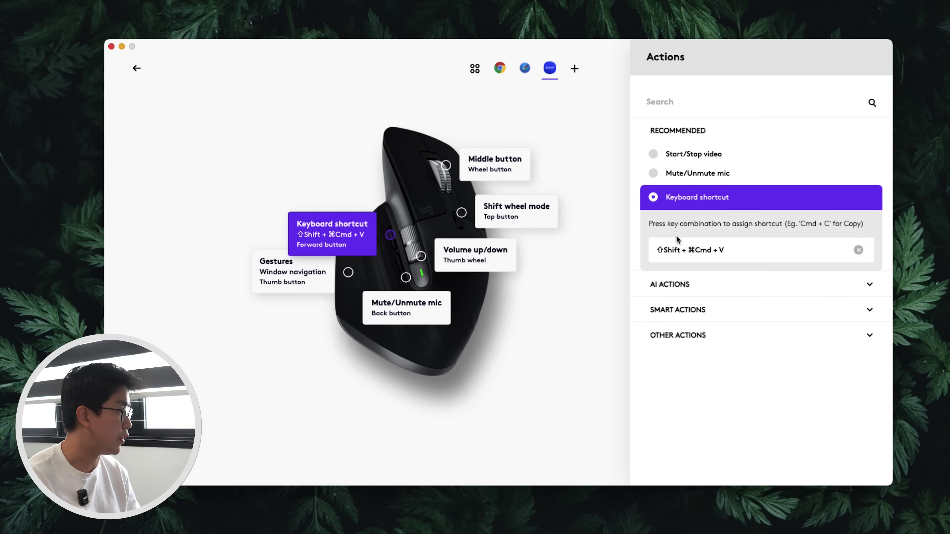
pyautogui.click(553, 389)
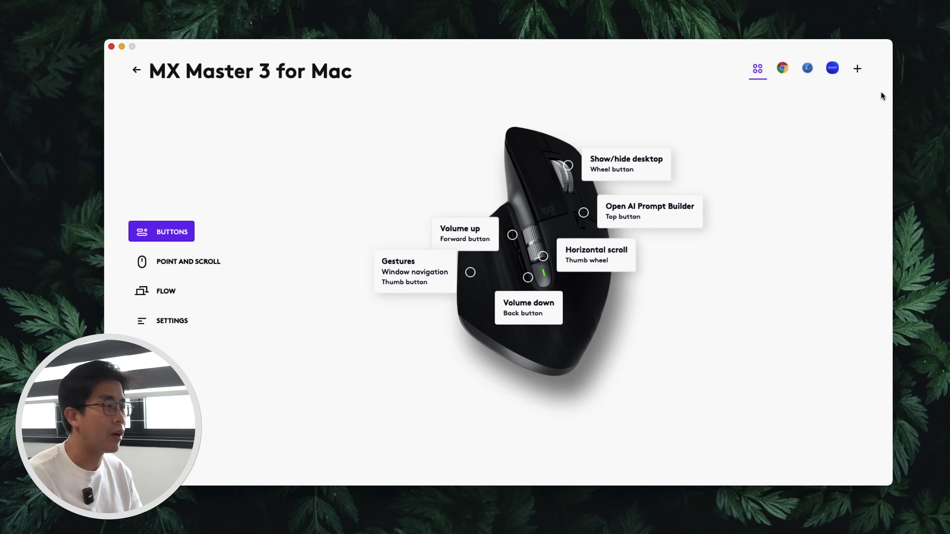
# Step: Add Microsoft PowerPoint as a customized application profile
pyautogui.click(858, 69)
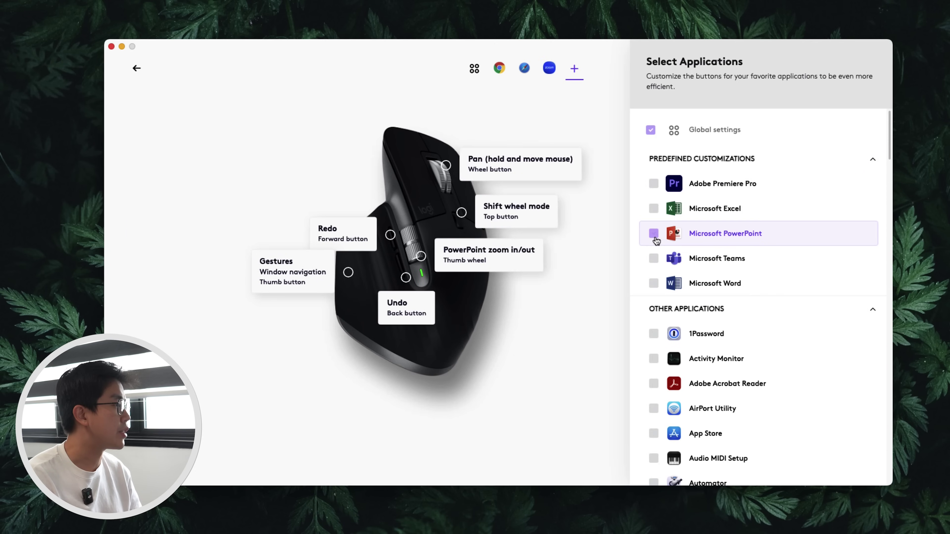
pyautogui.click(653, 234)
pyautogui.click(756, 434)
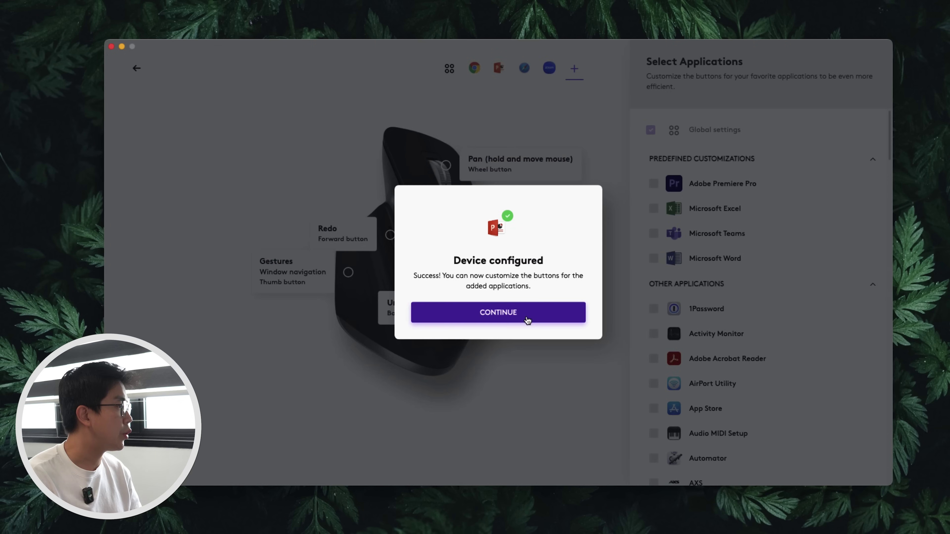
pyautogui.click(576, 313)
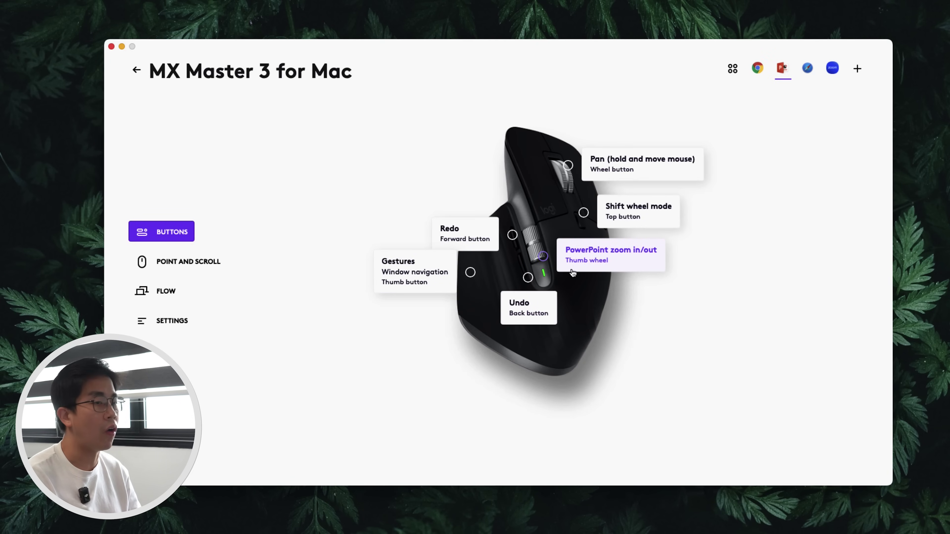
# Step: Set PowerPoint's forward button to Paste and back button to Copy
pyautogui.click(480, 235)
pyautogui.click(674, 179)
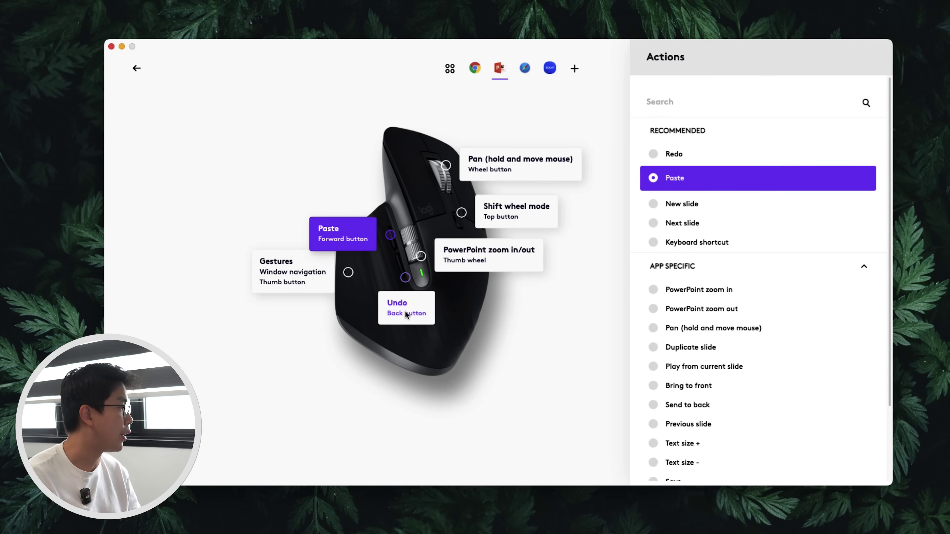
pyautogui.click(417, 284)
pyautogui.click(682, 185)
pyautogui.click(351, 193)
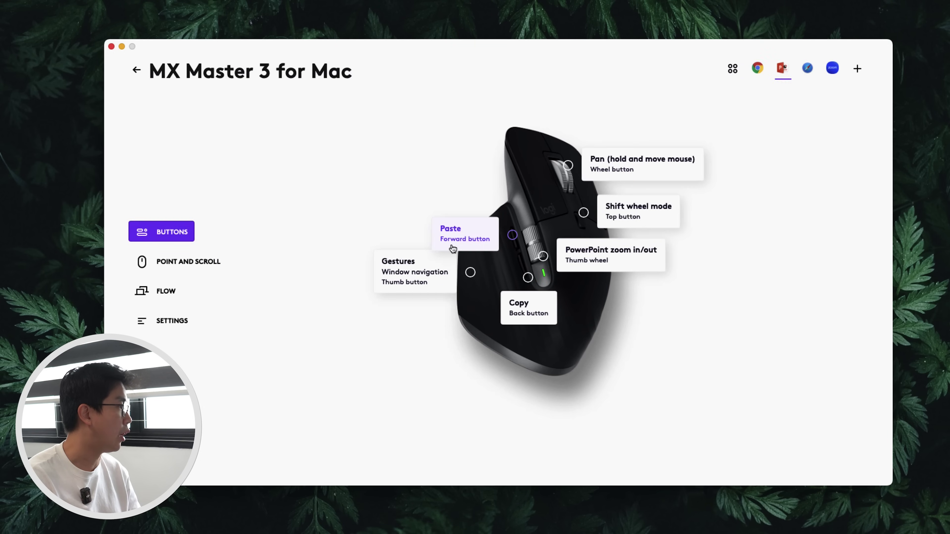
# Step: Switch PowerPoint's forward button to Redo and back button to Undo
pyautogui.click(452, 245)
pyautogui.click(674, 163)
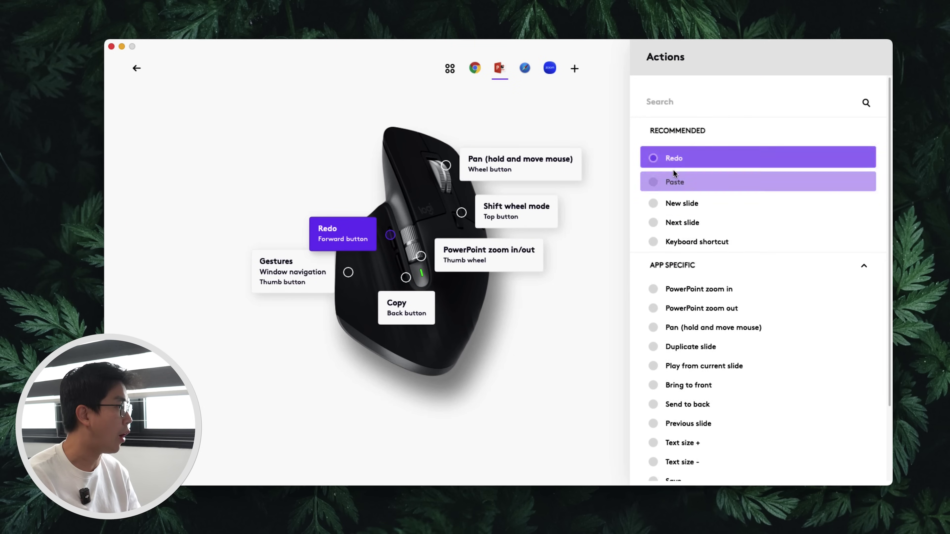
pyautogui.click(414, 321)
pyautogui.click(531, 314)
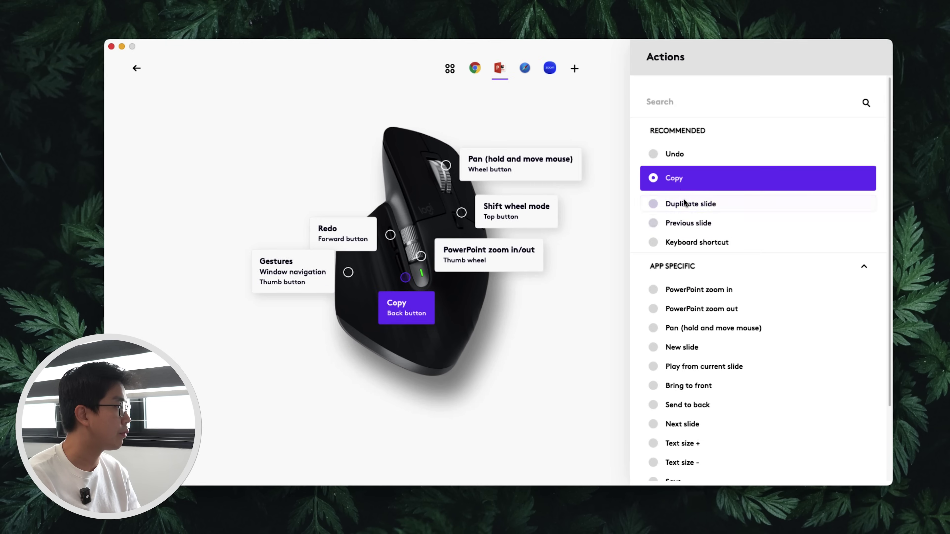
pyautogui.click(683, 156)
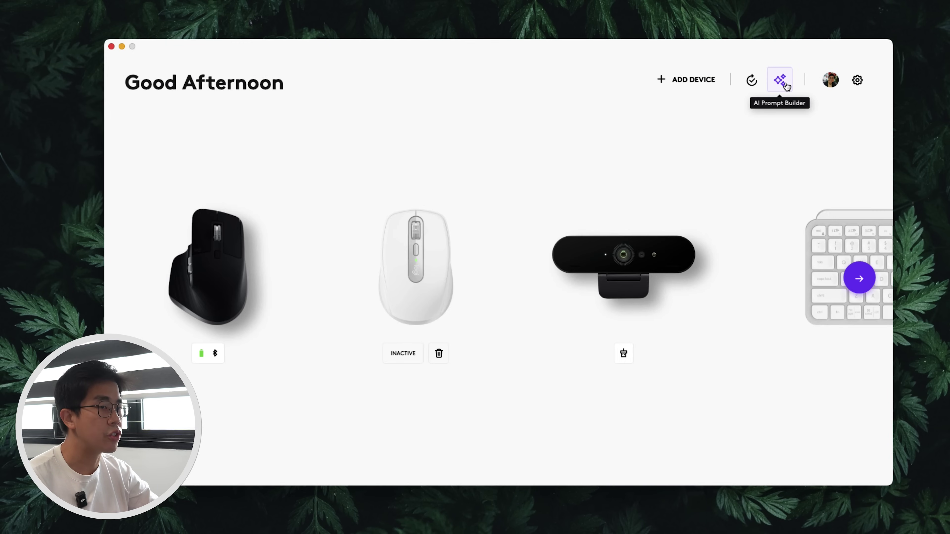
# Step: Check the AI Prompt Builder assignment page, including its keyboard assignment
pyautogui.click(781, 80)
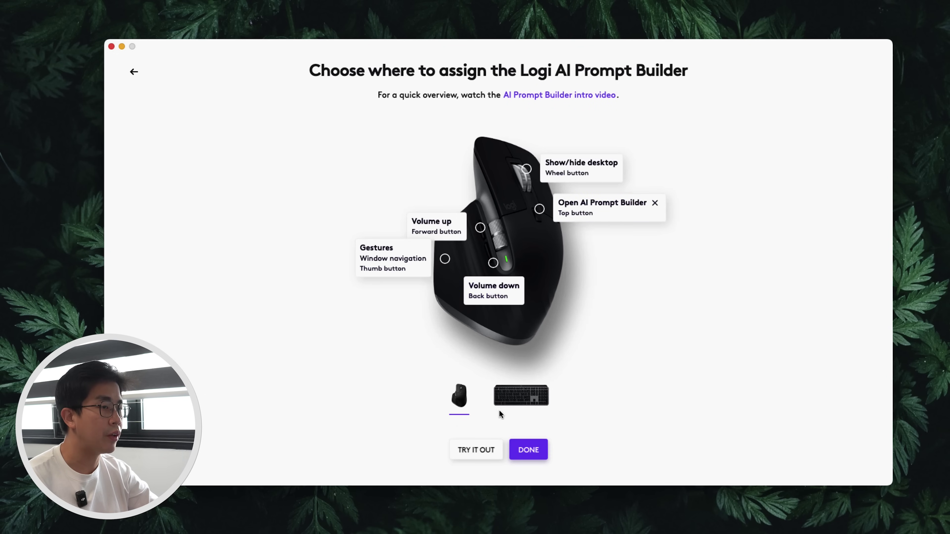
pyautogui.click(525, 400)
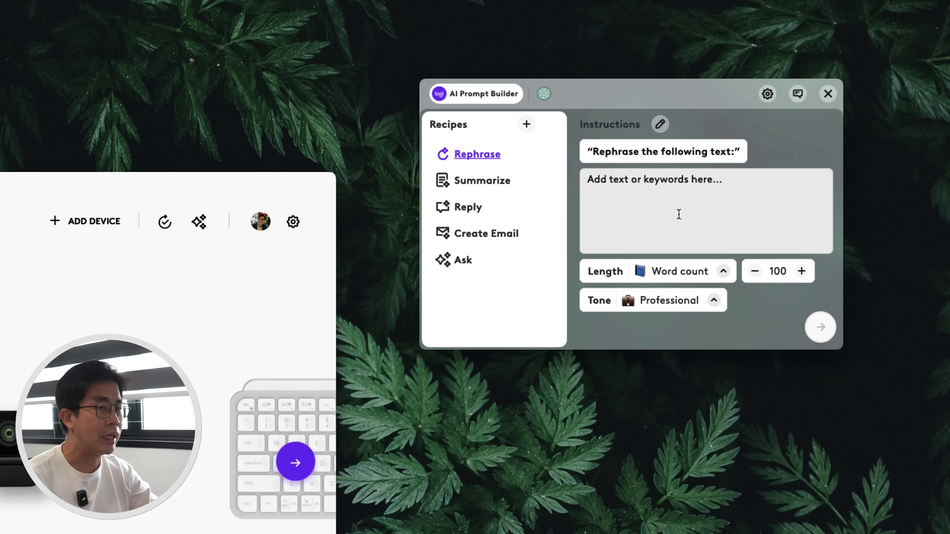
pyautogui.click(678, 191)
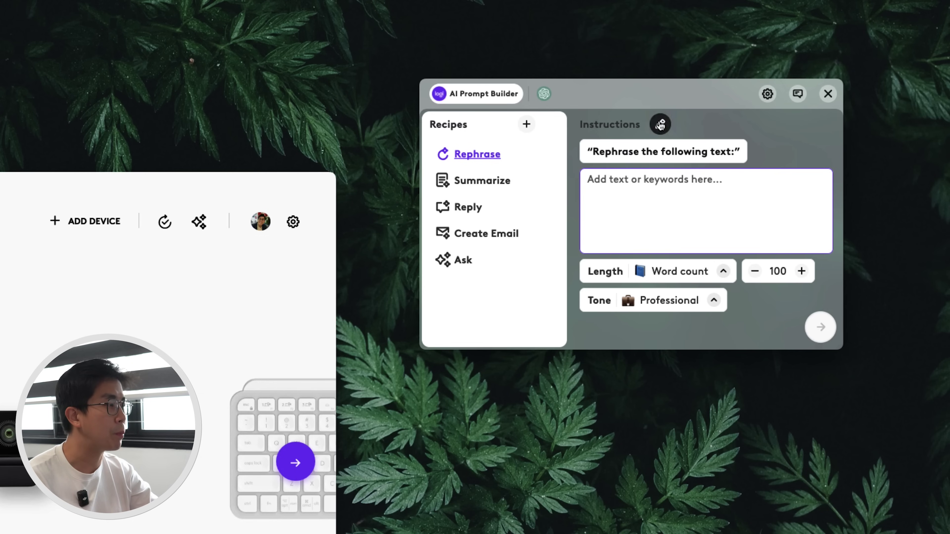
pyautogui.click(660, 124)
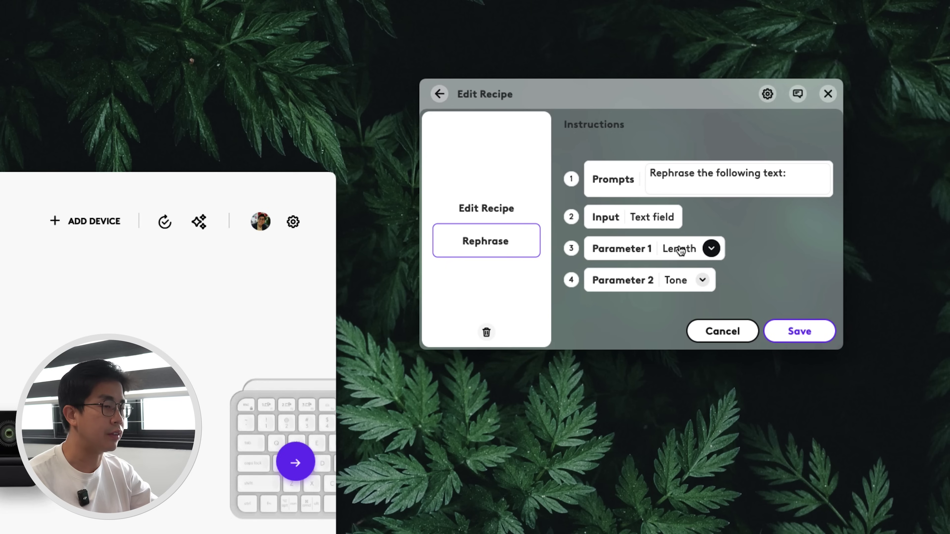
pyautogui.click(711, 249)
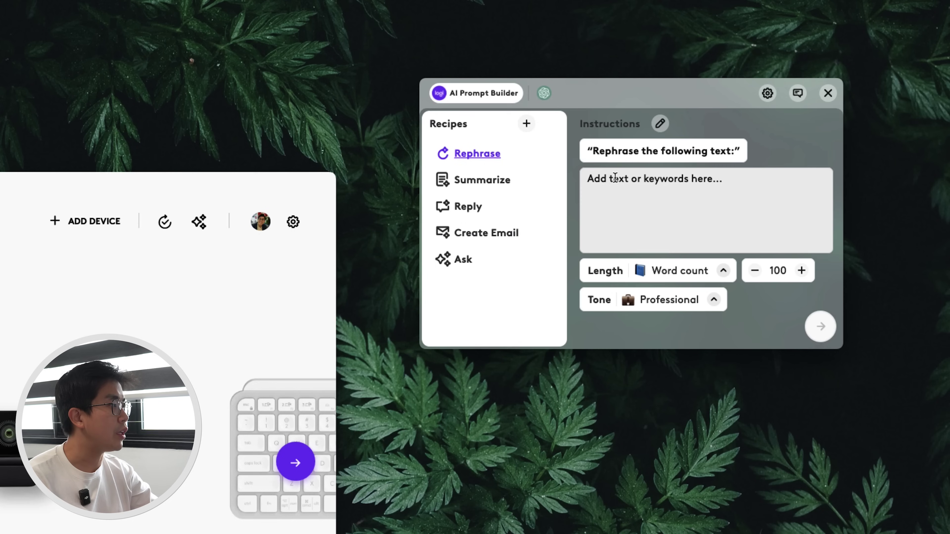
pyautogui.click(526, 124)
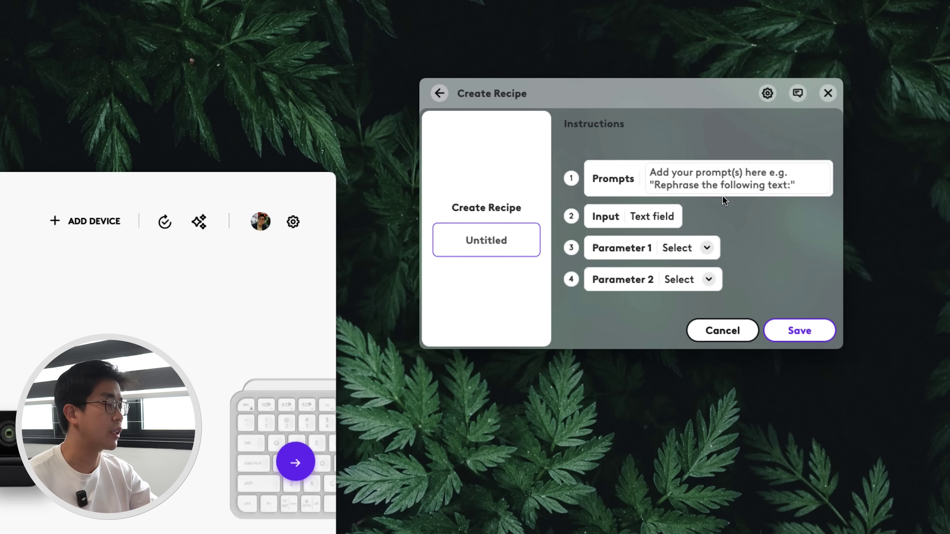
# Step: View the ChatGPT chat and Prompt Builder settings, then return to the recipes
pyautogui.click(439, 93)
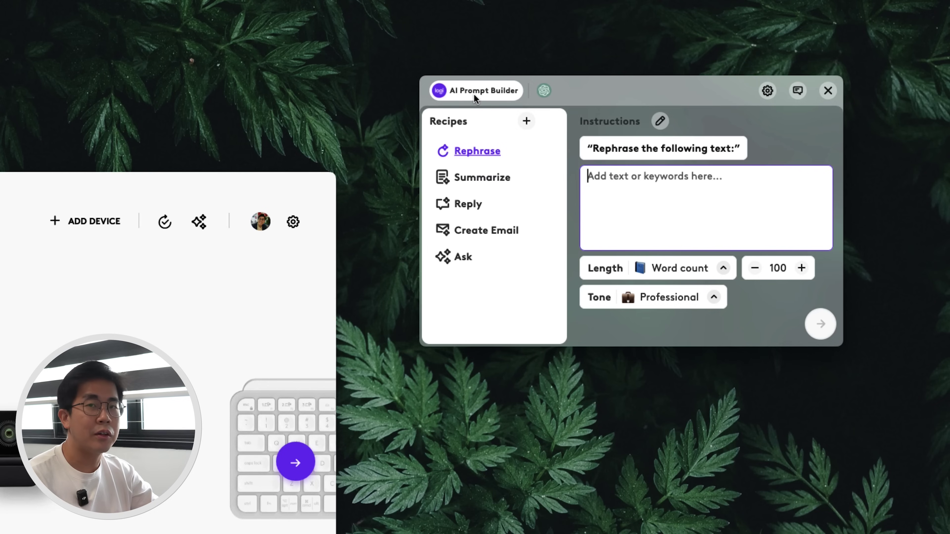
pyautogui.click(544, 93)
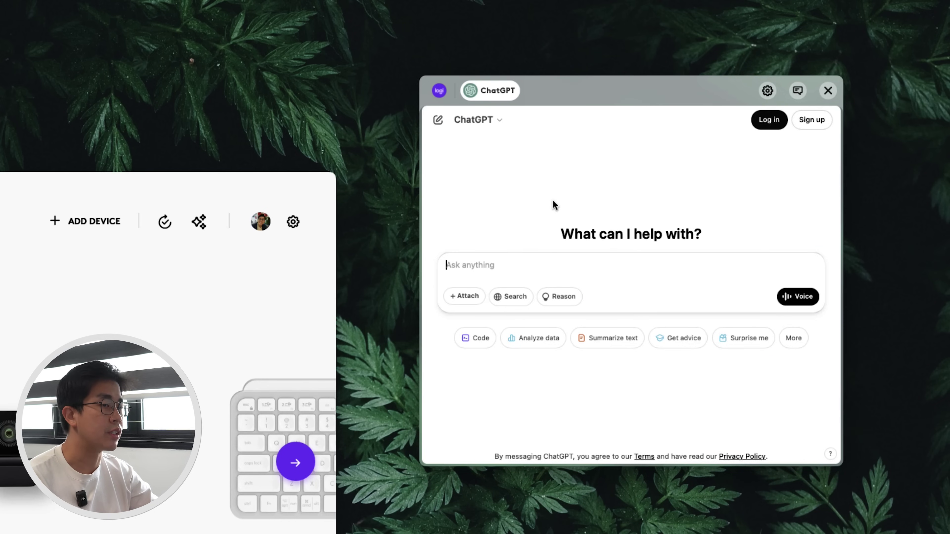
pyautogui.click(763, 94)
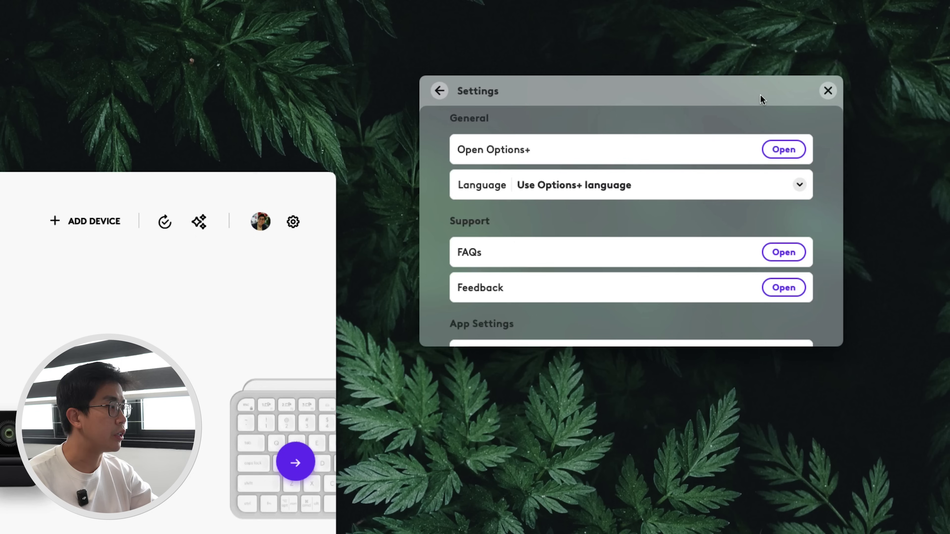
pyautogui.scroll(-5, 563, 282)
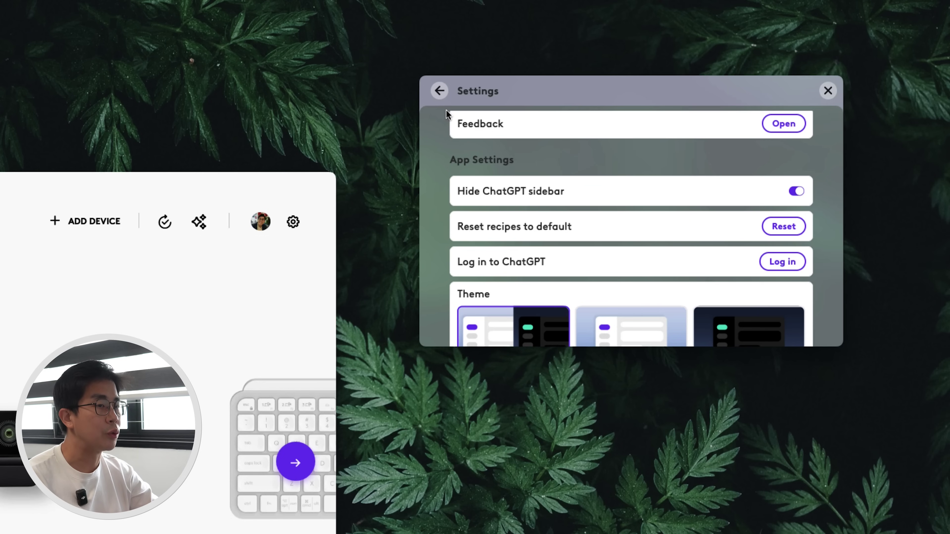
pyautogui.click(439, 91)
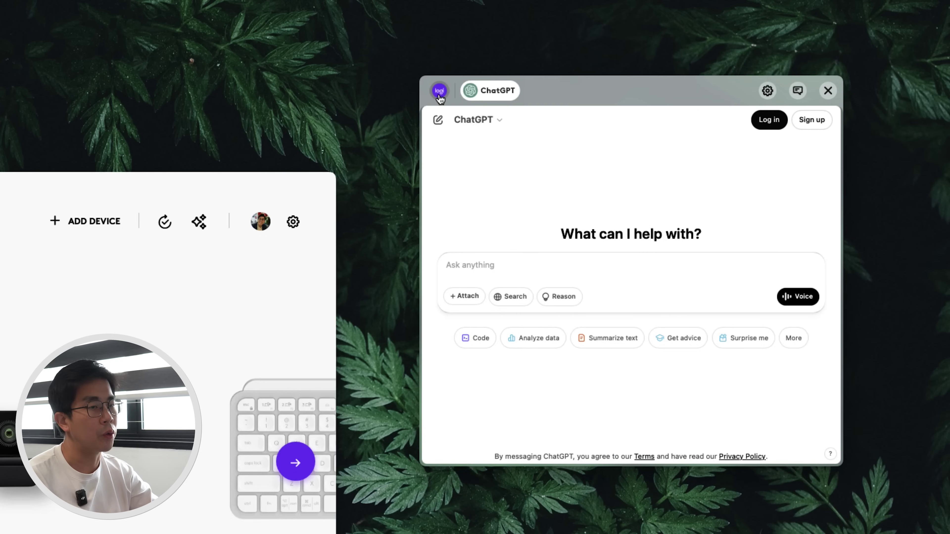
pyautogui.click(439, 91)
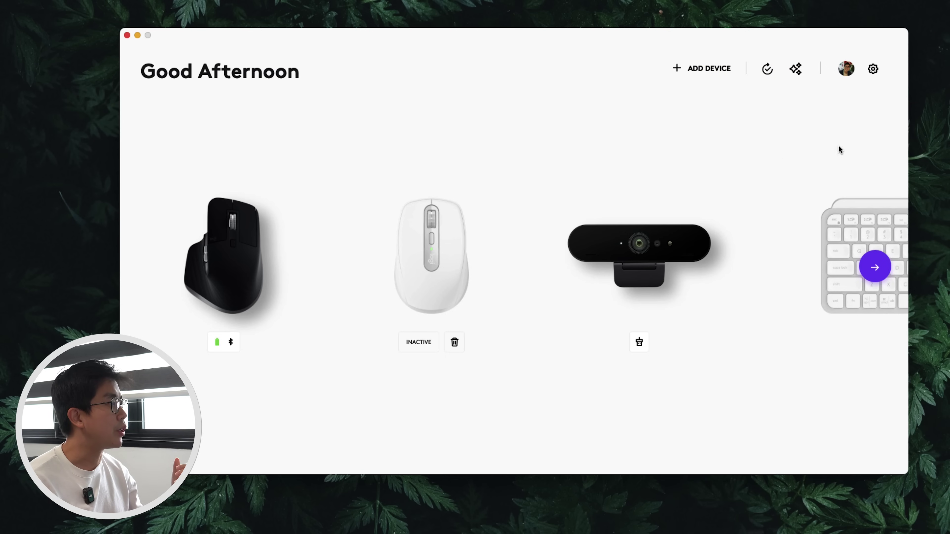
# Step: Create a new Smart Action triggered by the MX Master 3 for Mac's Top button
pyautogui.click(767, 69)
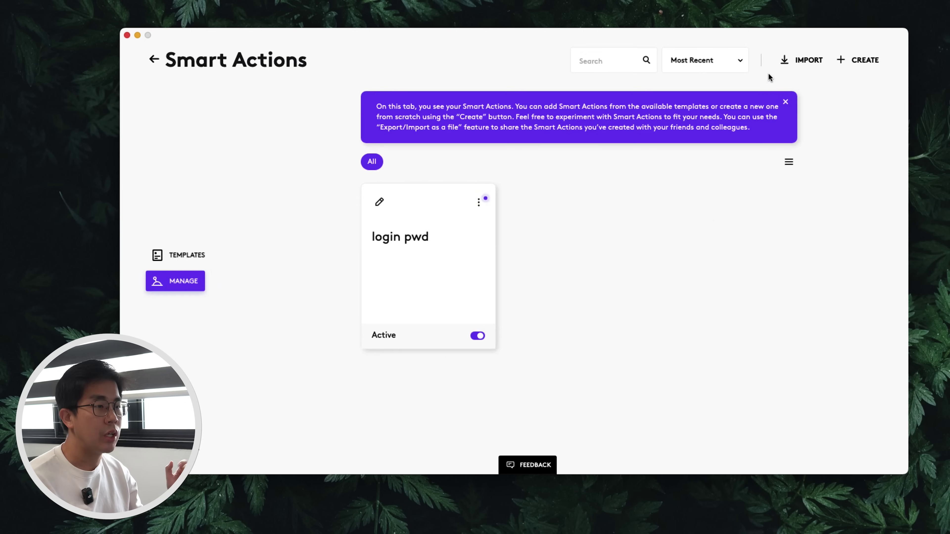
pyautogui.click(873, 65)
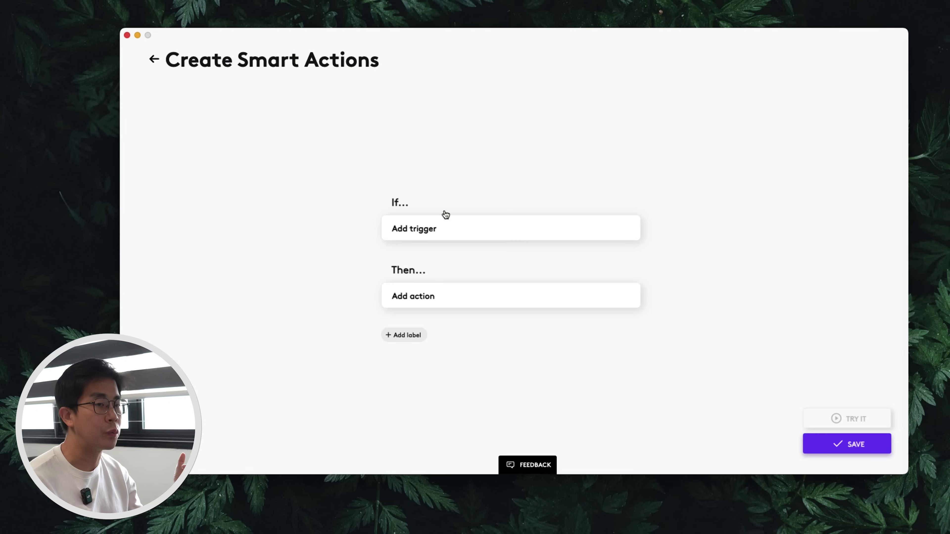
pyautogui.click(443, 229)
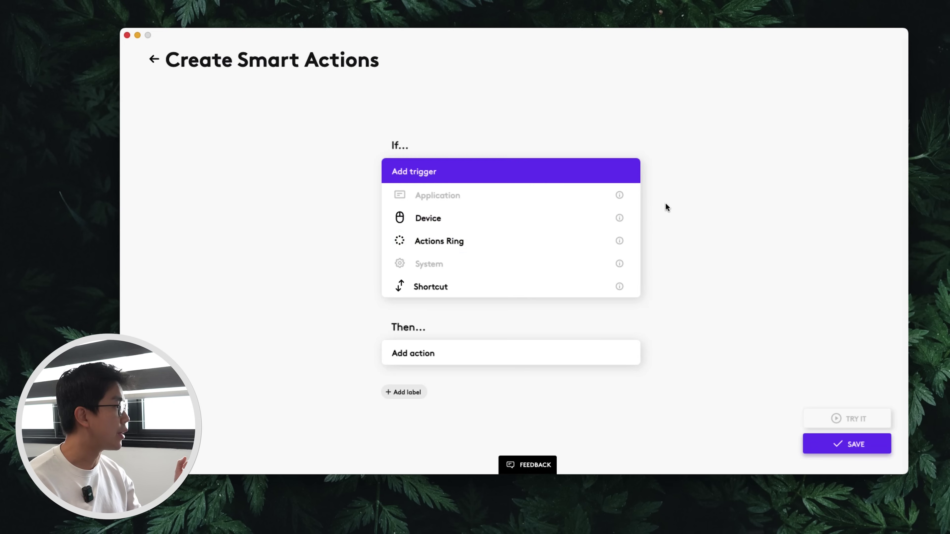
pyautogui.moveTo(624, 252)
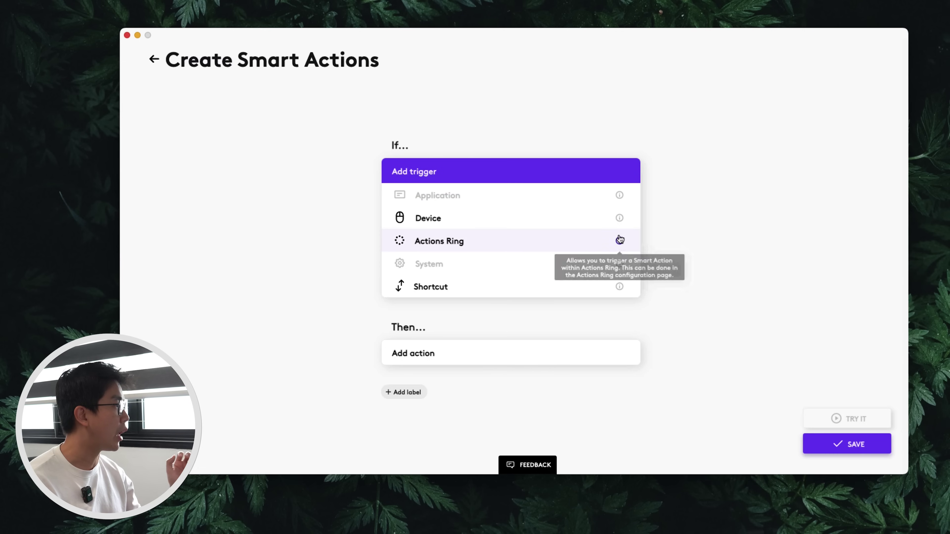
pyautogui.click(580, 227)
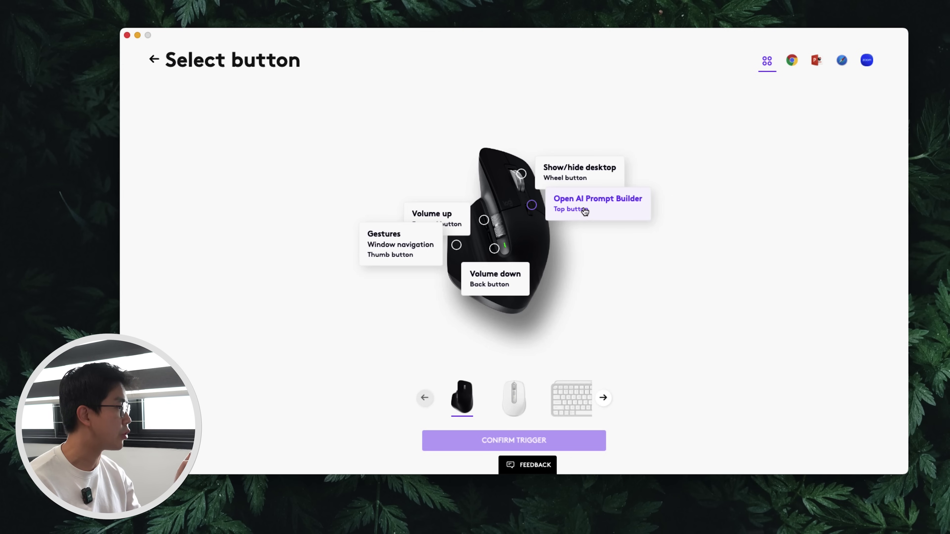
pyautogui.click(576, 204)
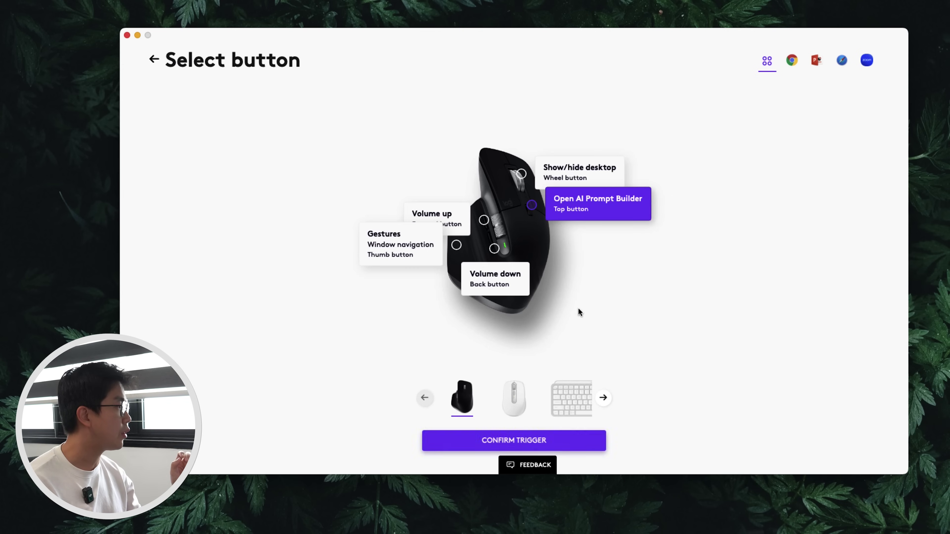
# Step: Confirm the trigger and add a step bringing Google Chrome to the foreground
pyautogui.click(569, 441)
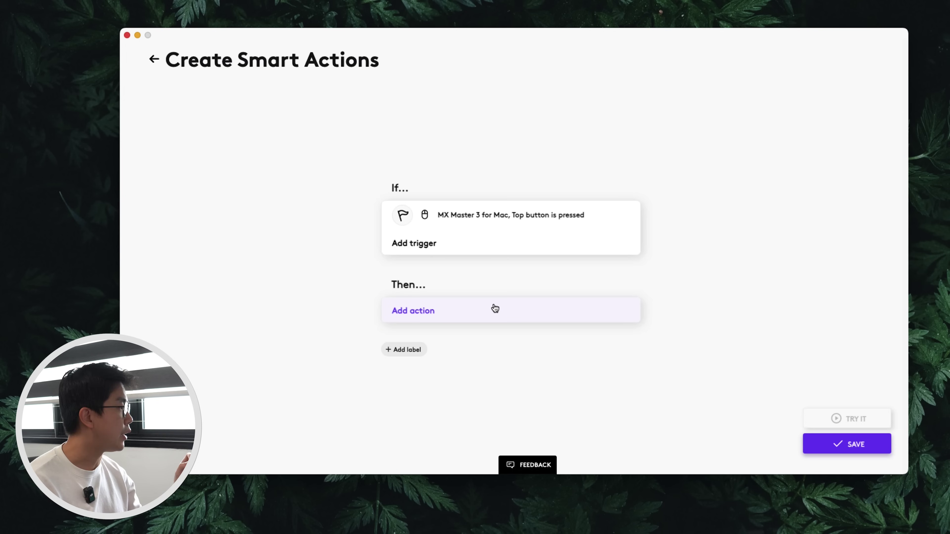
pyautogui.click(486, 310)
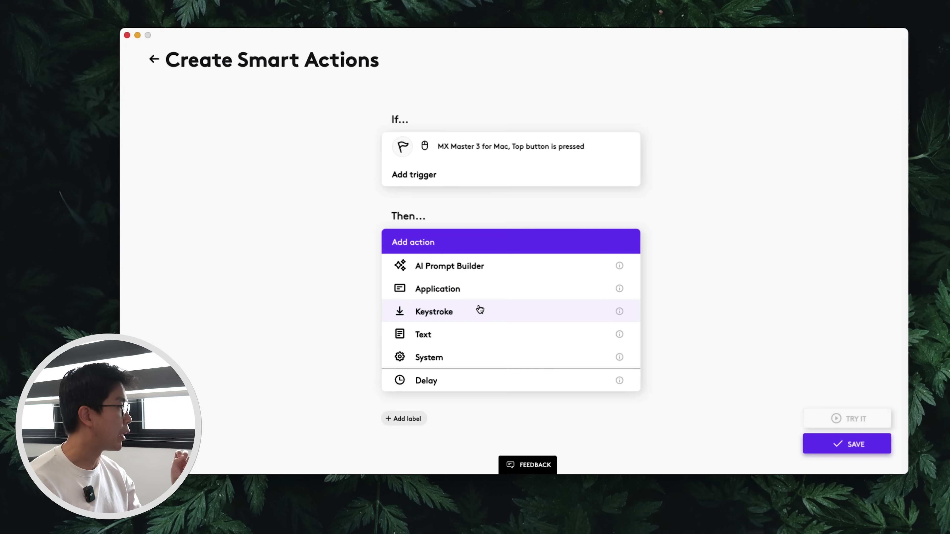
pyautogui.click(485, 289)
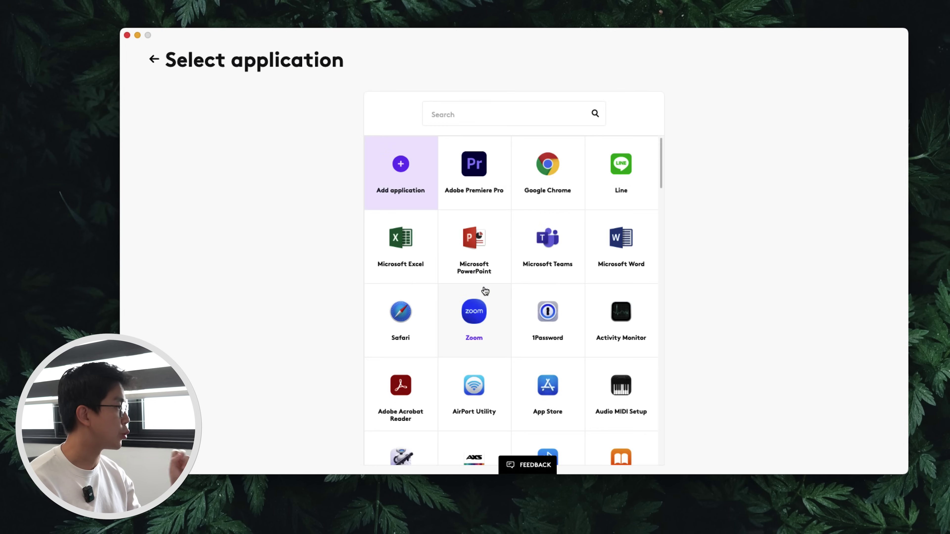
pyautogui.click(546, 180)
pyautogui.click(436, 219)
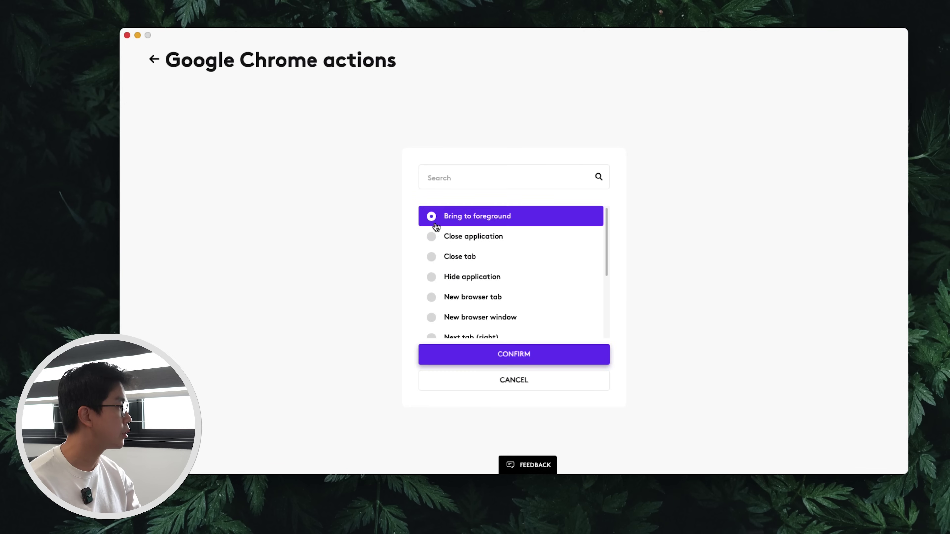
pyautogui.click(545, 359)
# Step: Add a second step that opens a new Google Chrome browser tab
pyautogui.click(434, 327)
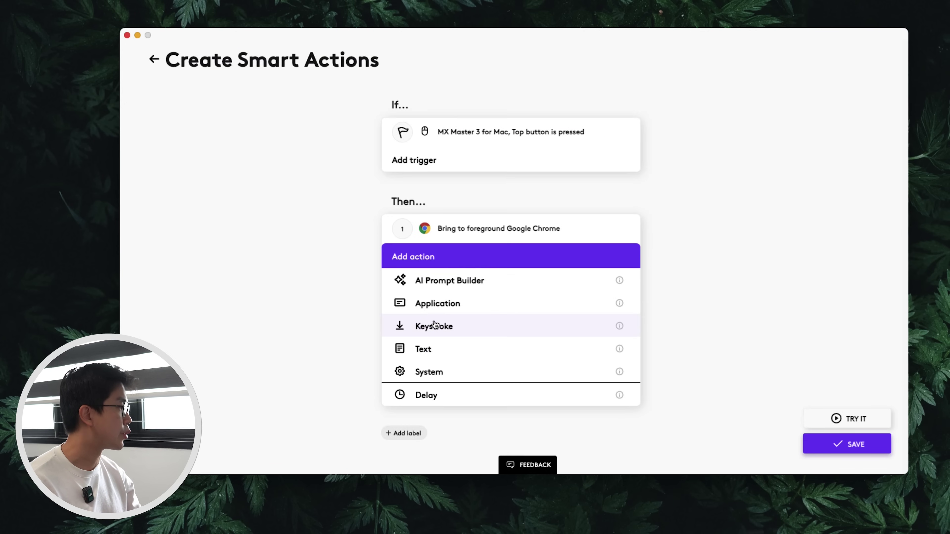
pyautogui.click(465, 306)
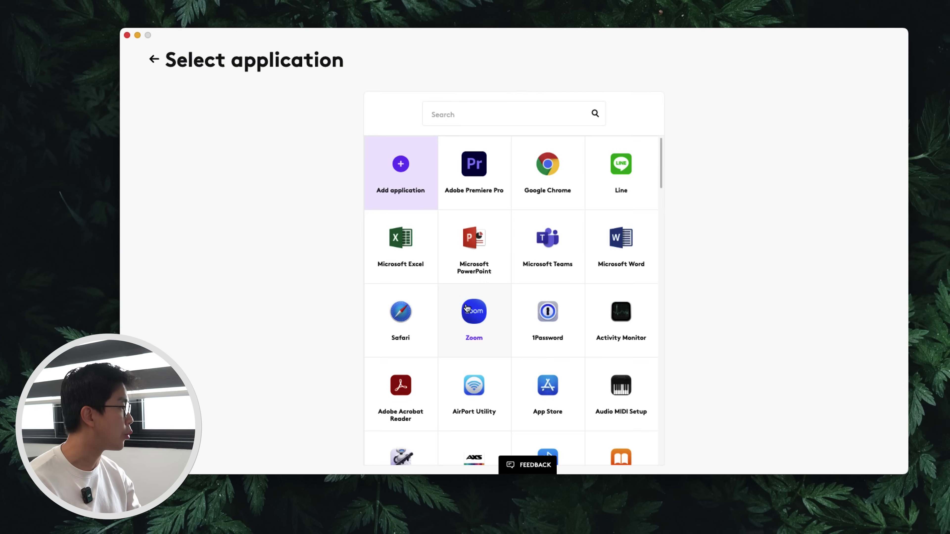
pyautogui.click(547, 181)
pyautogui.click(498, 278)
pyautogui.click(471, 298)
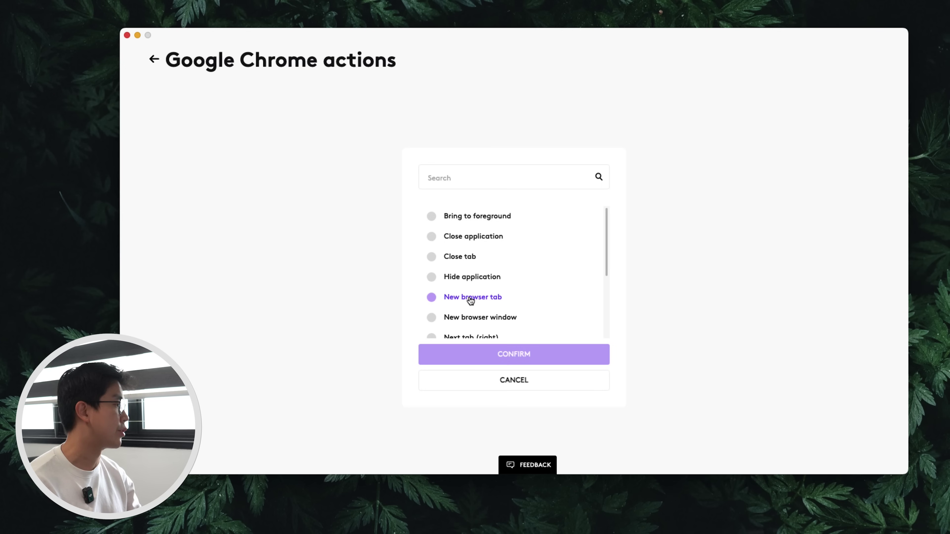
pyautogui.click(471, 301)
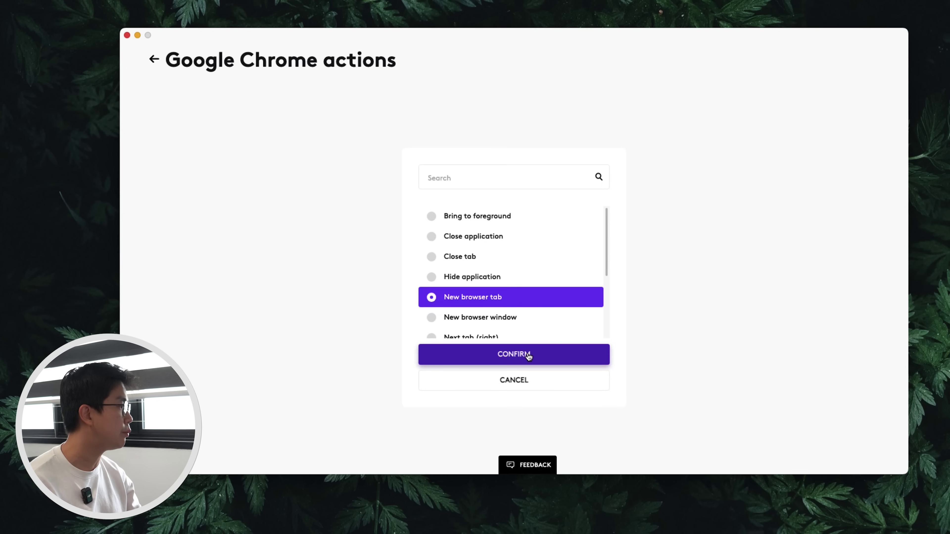
pyautogui.click(528, 358)
pyautogui.click(431, 339)
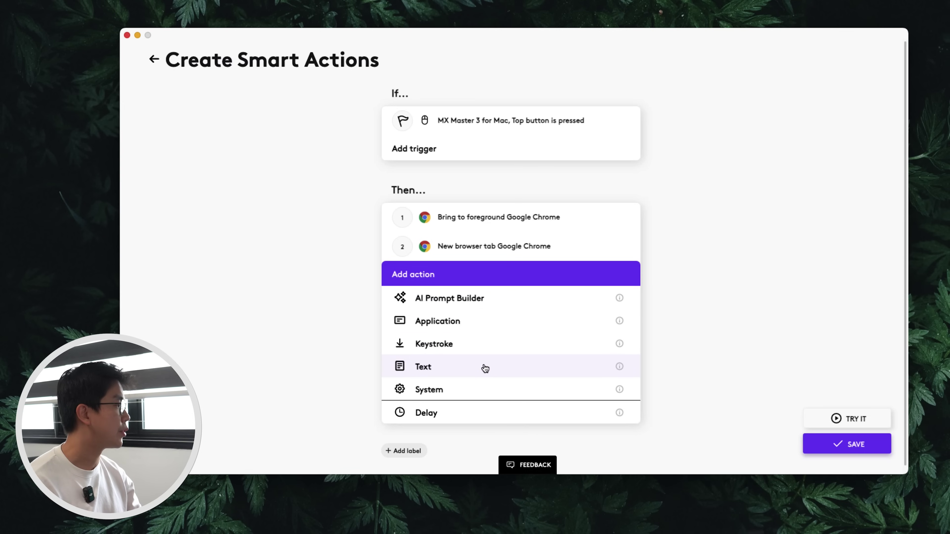
pyautogui.click(478, 370)
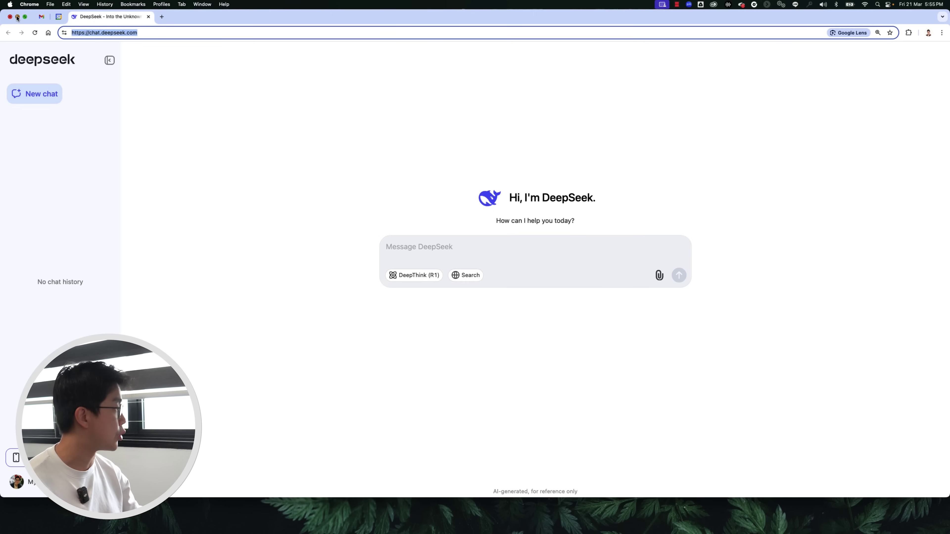
pyautogui.click(17, 17)
pyautogui.click(313, 242)
pyautogui.write('https://chat.deepseek.com/')
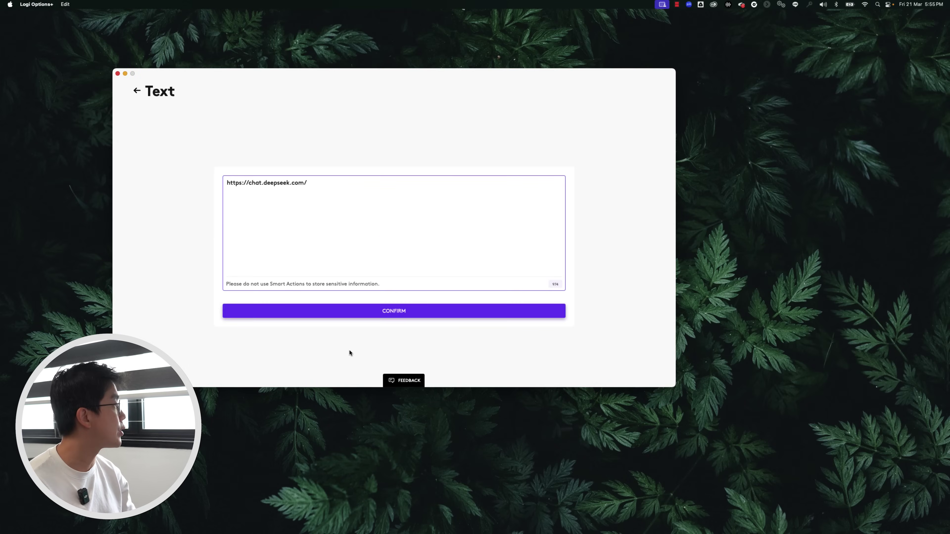
pyautogui.click(384, 311)
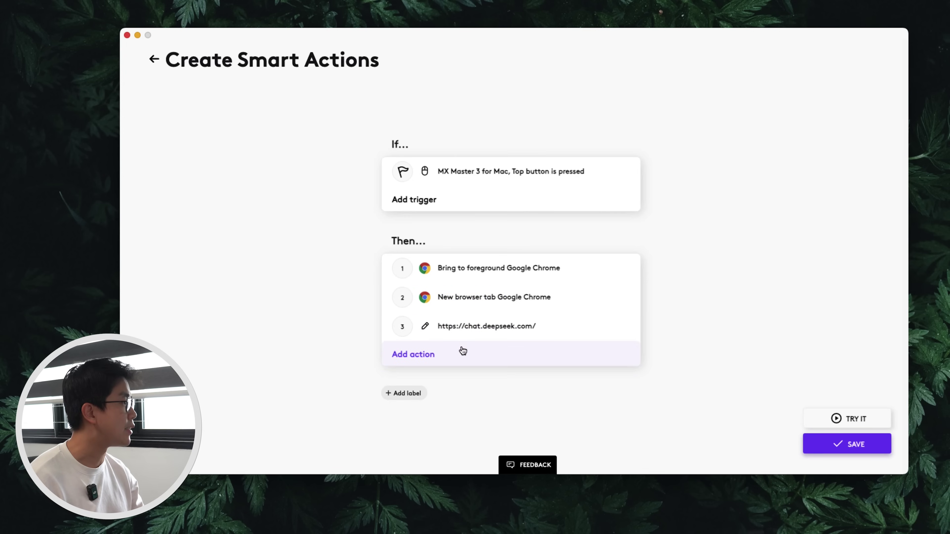
# Step: Add a fourth Smart Action step that records the Return keystroke to submit the DeepSeek address
pyautogui.click(437, 356)
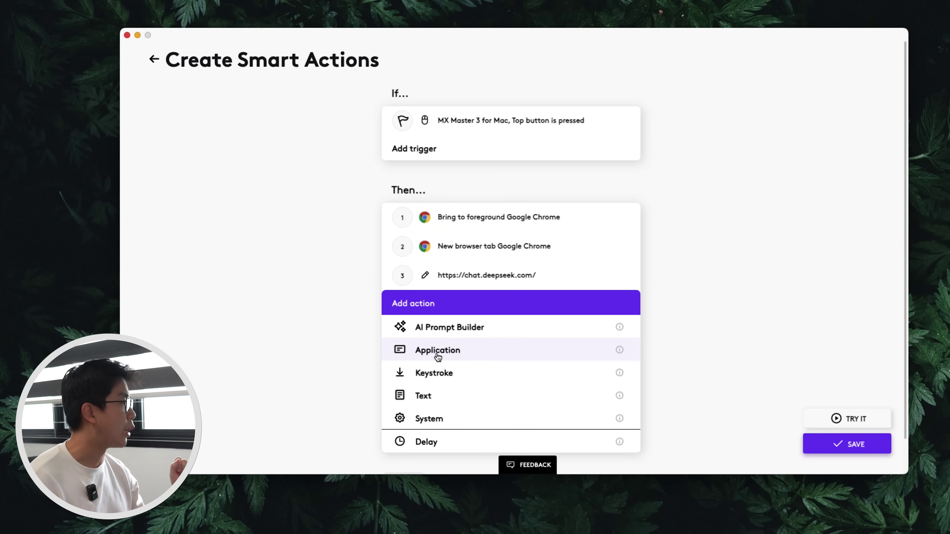
pyautogui.click(507, 378)
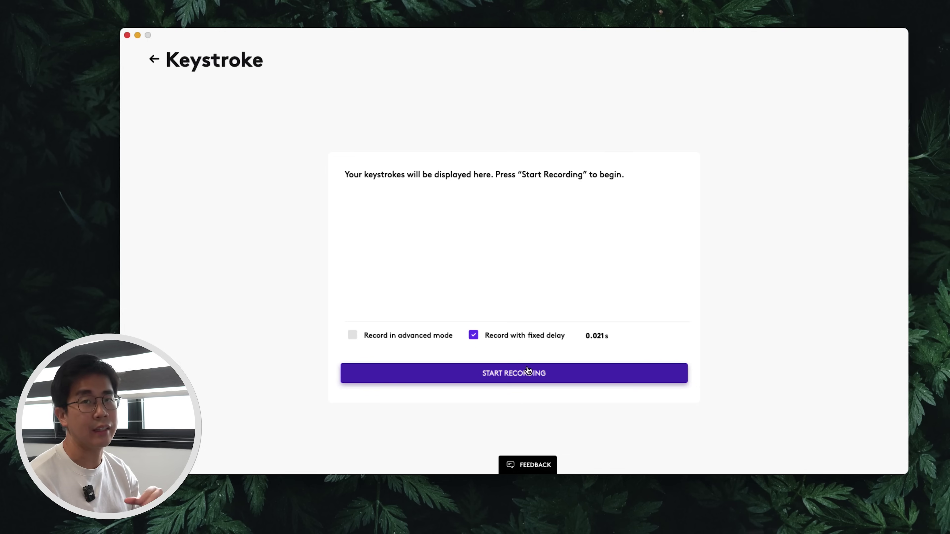
pyautogui.click(524, 380)
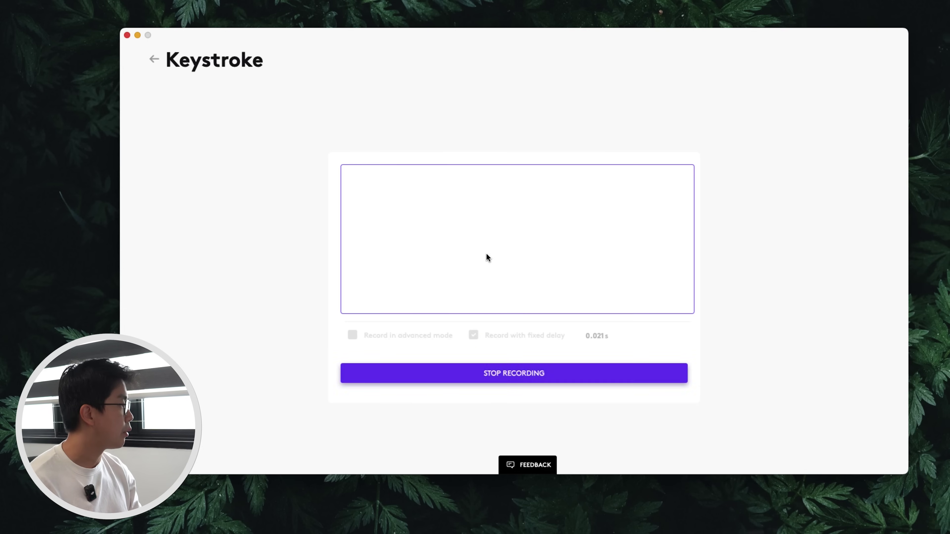
pyautogui.press('Return')
pyautogui.click(503, 376)
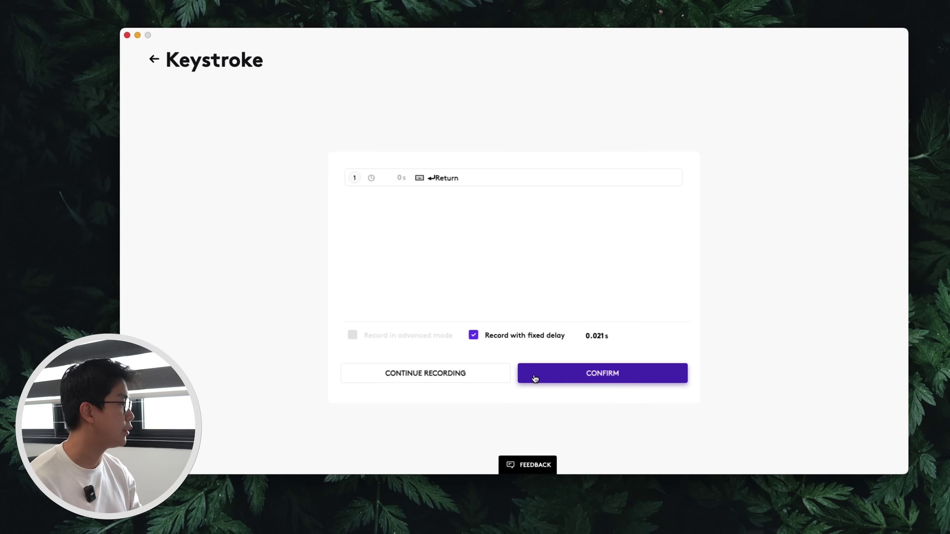
pyautogui.click(584, 377)
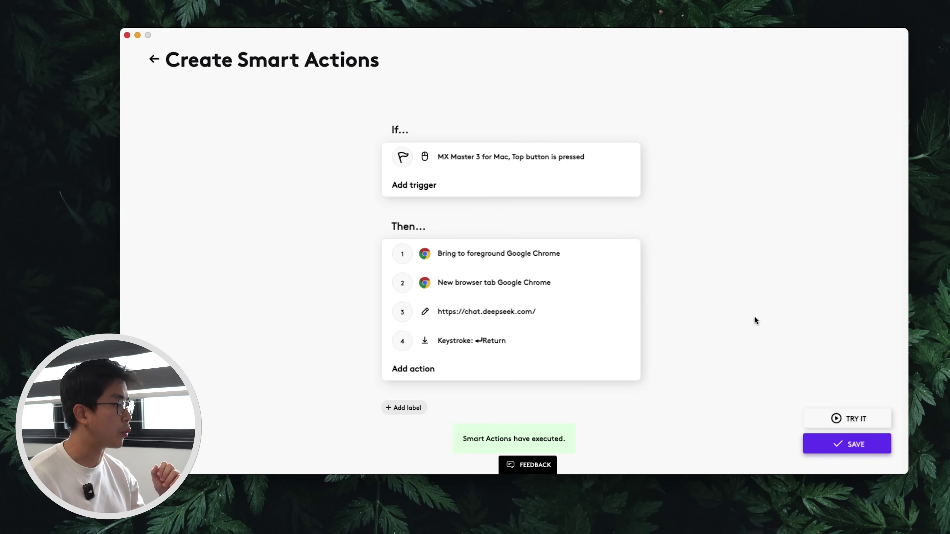
# Step: Test-run the Smart Action, then reopen the Return keystroke step to continue recording keys
pyautogui.click(856, 419)
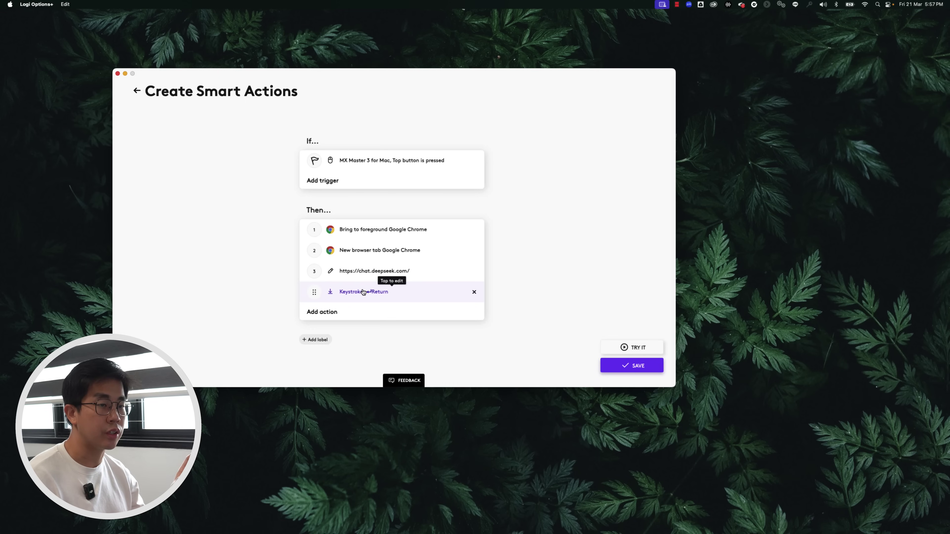
pyautogui.click(363, 292)
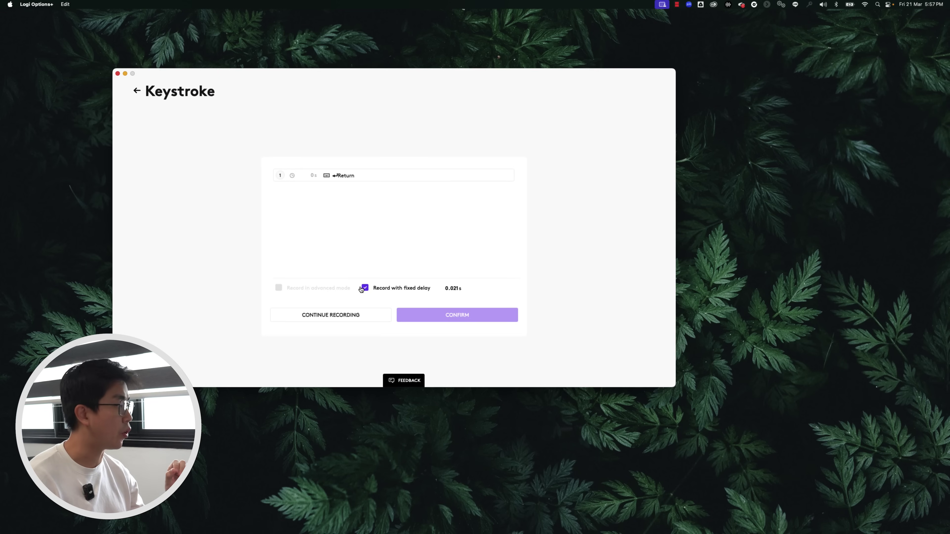
pyautogui.click(324, 313)
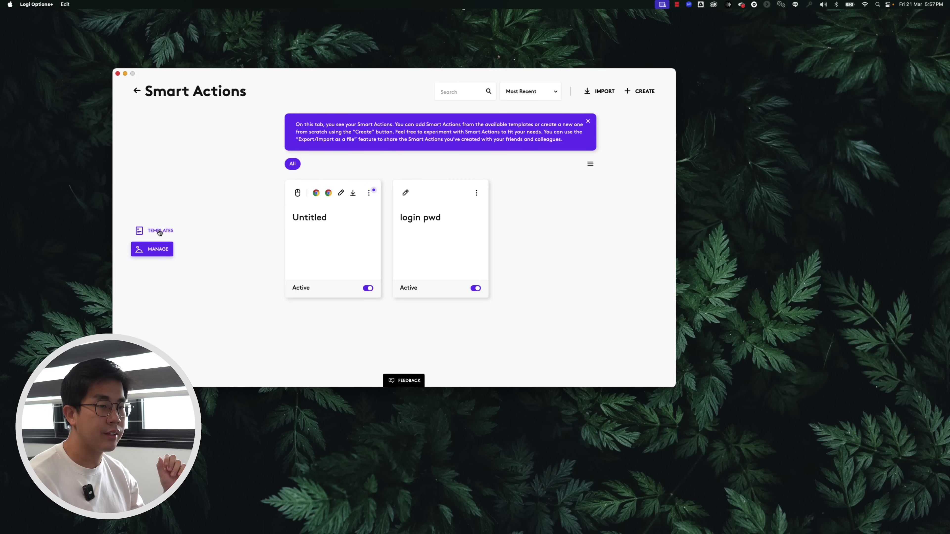
# Step: Browse the Smart Action templates through the Productivity, Meetings and AI filters to For designers
pyautogui.click(160, 232)
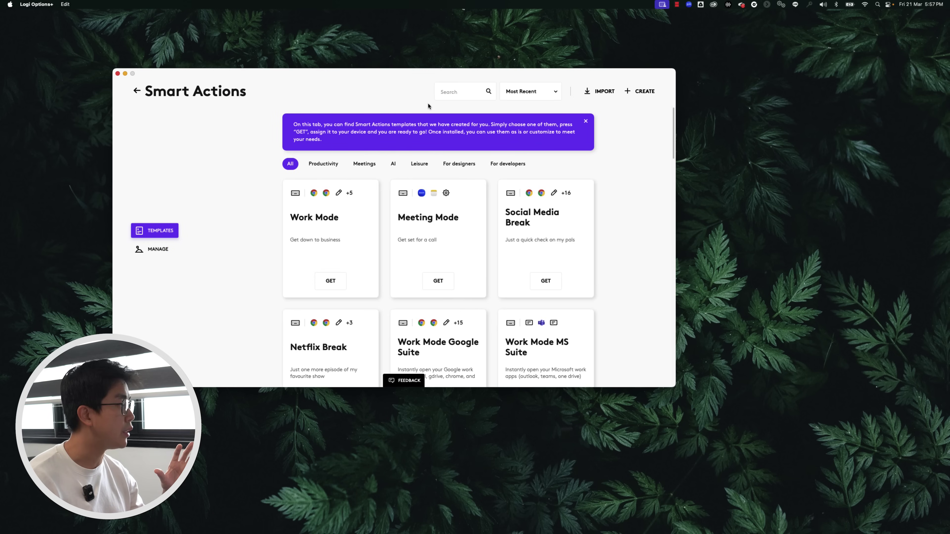
pyautogui.click(325, 164)
pyautogui.click(374, 167)
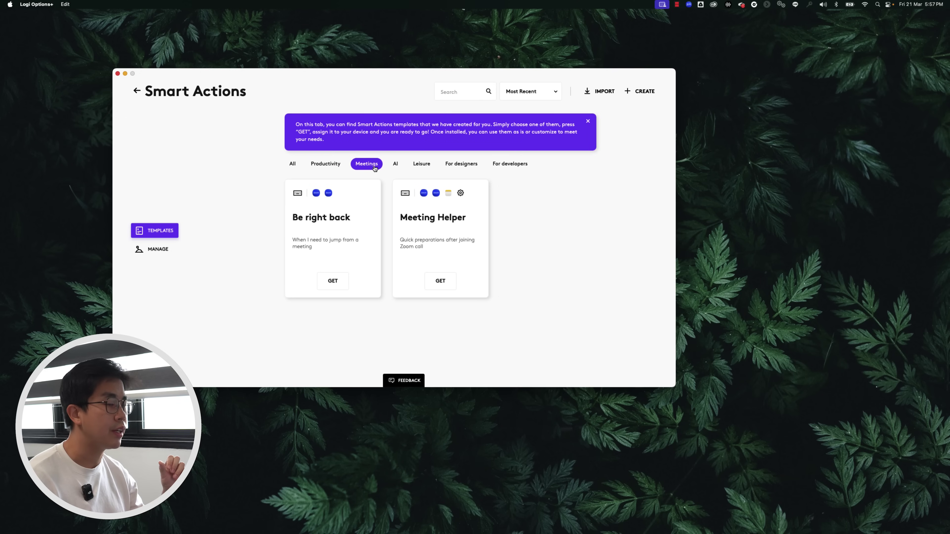
pyautogui.click(397, 166)
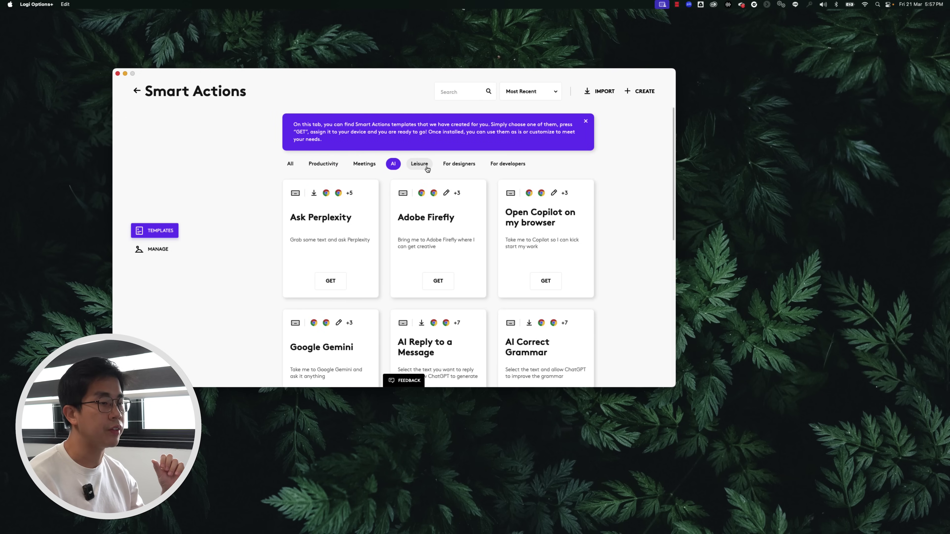
pyautogui.click(420, 164)
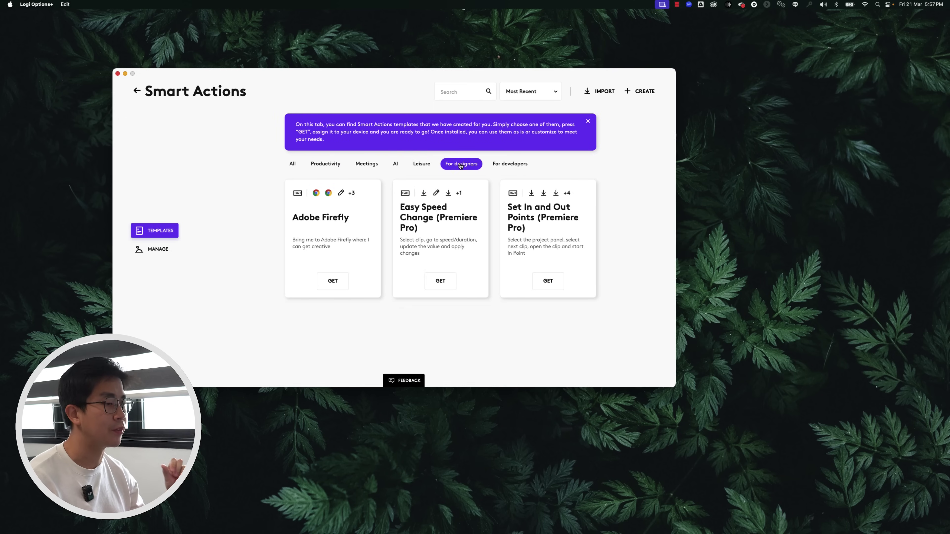